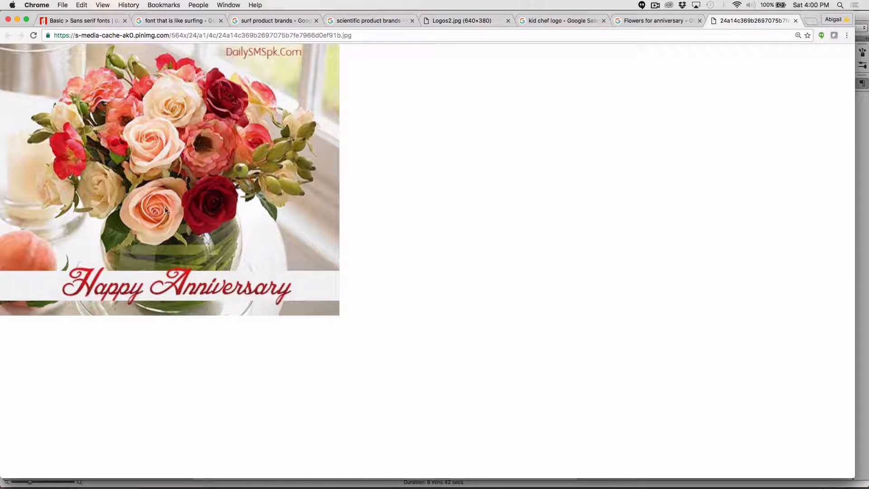
Step: Copy the Happy Anniversary flower image from the browser page and switch to Photoshop
right_click(184, 134)
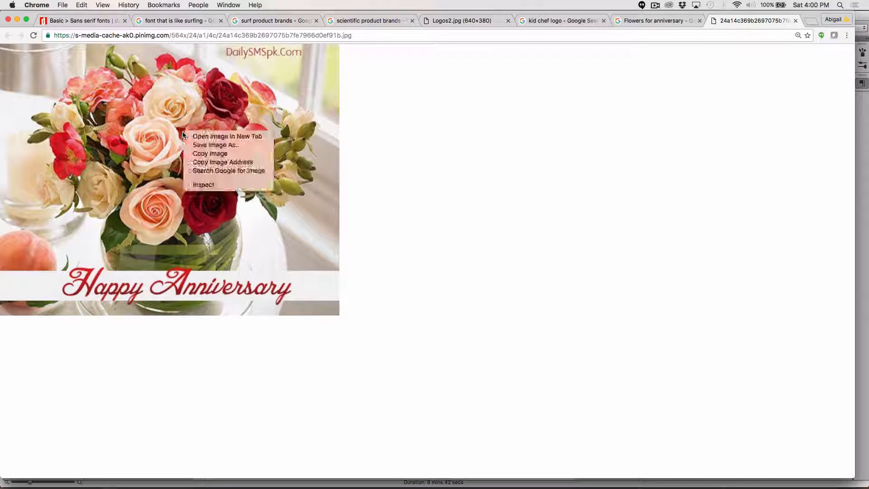
click(197, 154)
key(super+Tab)
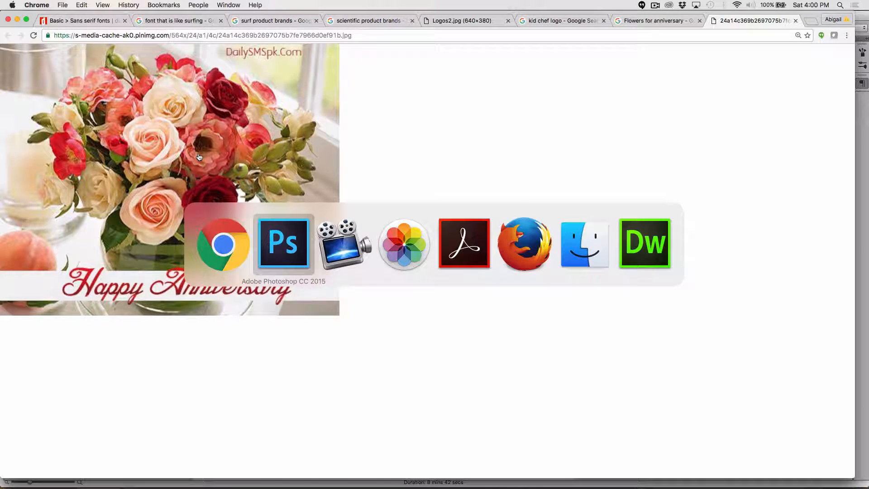
Step: Create a new 500 x 400 pixel document from the clipboard and paste the flower image into it
key(super+n)
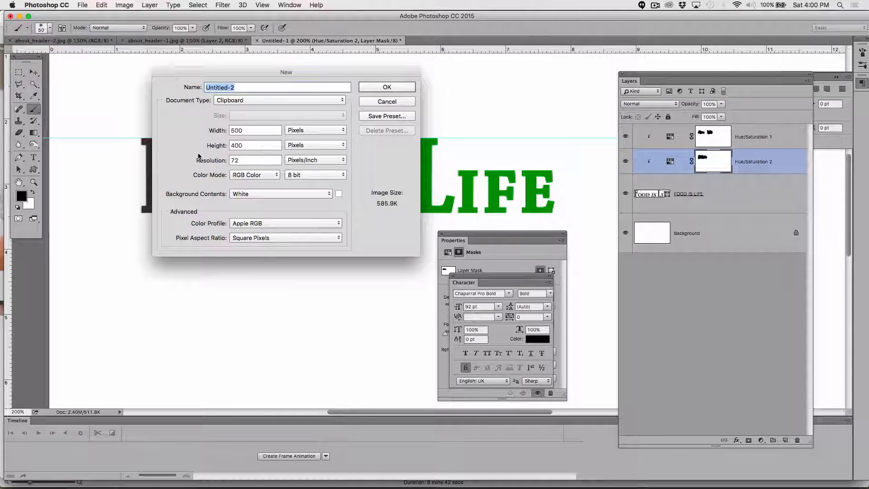
key(Return)
key(super+v)
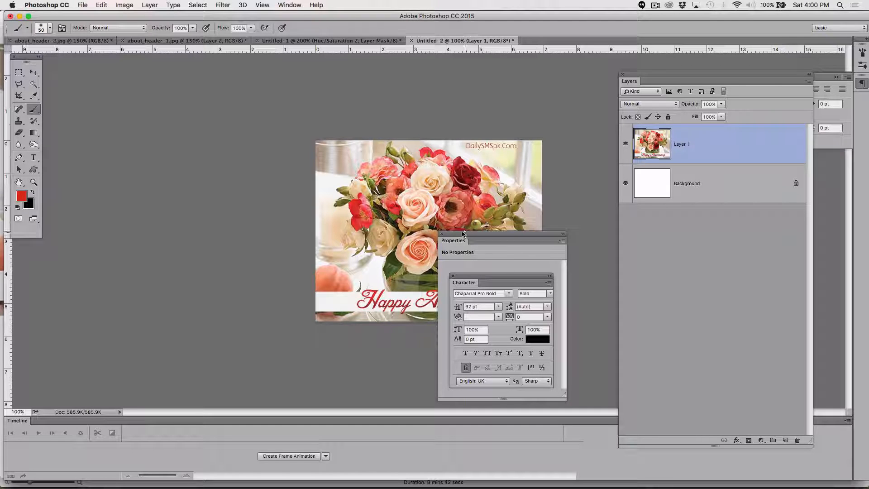
Step: Close the Properties and Character panels and zoom the canvas to 200%
click(442, 235)
click(442, 234)
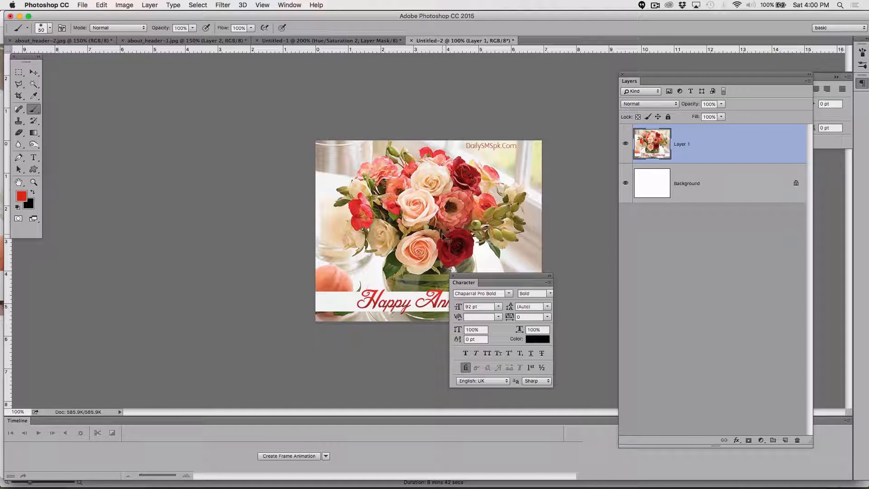
key(super+equal)
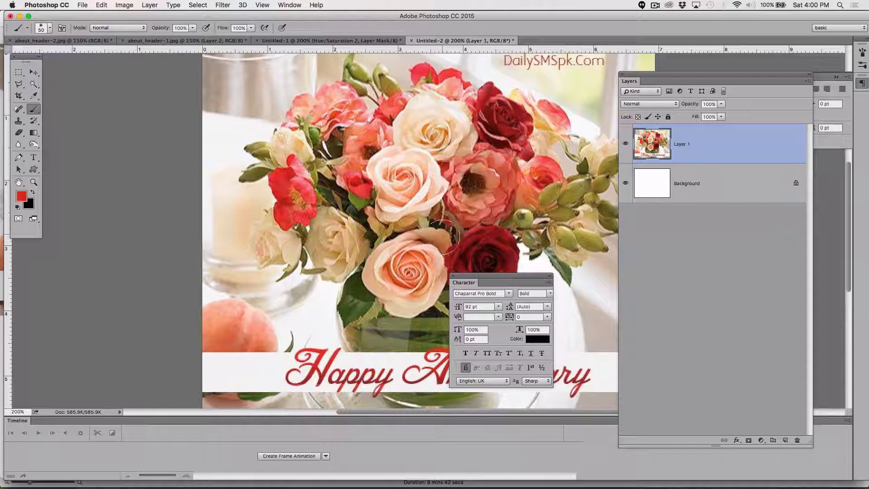
click(452, 276)
scroll(425, 257, up, 3)
scroll(425, 257, right, 3)
scroll(425, 257, down, 3)
scroll(424, 257, right, 2)
scroll(435, 262, left, 2)
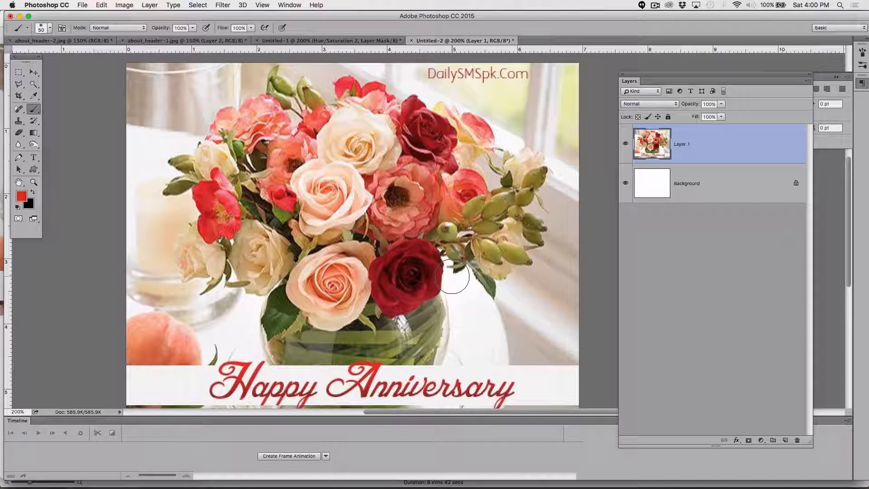
scroll(452, 276, up, 2)
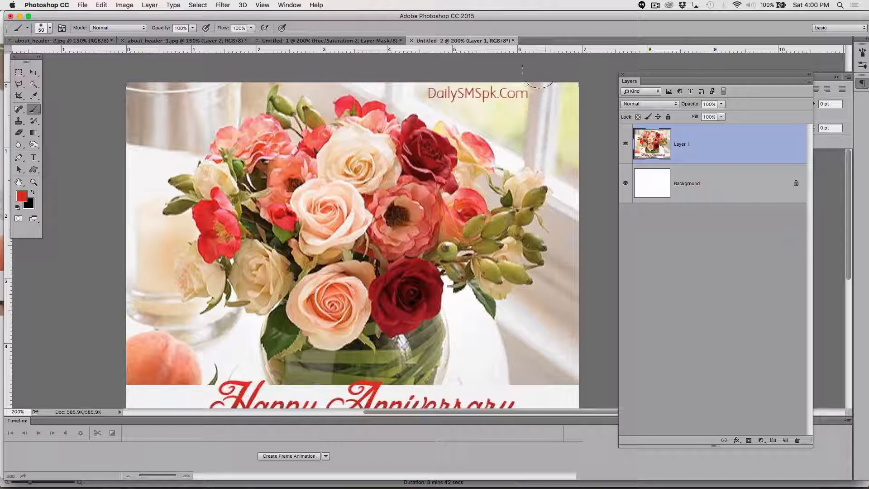
click(655, 6)
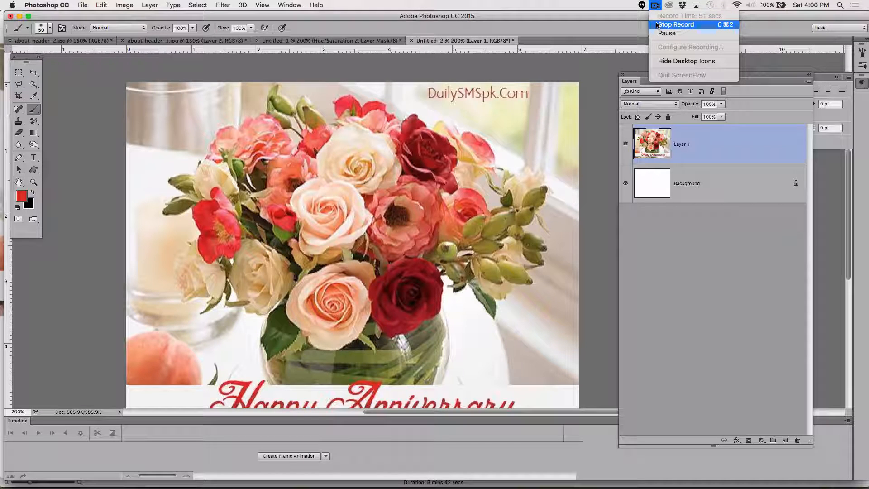
click(664, 33)
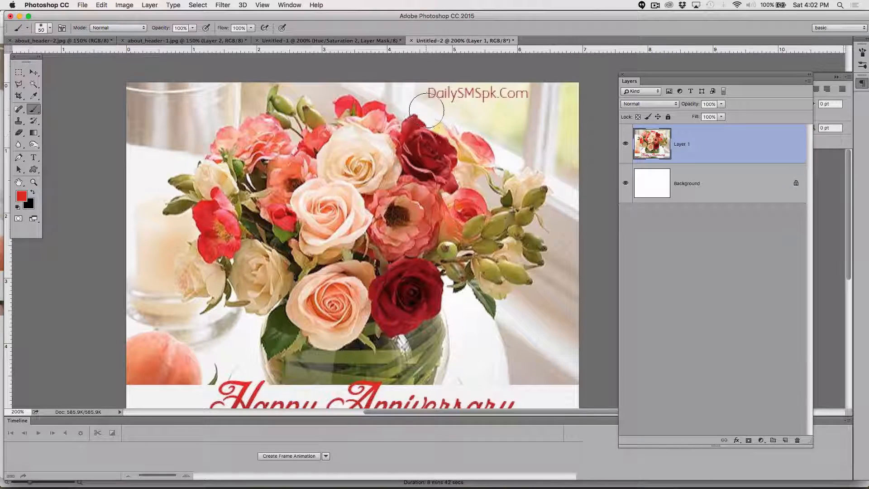
scroll(405, 172, down, 2)
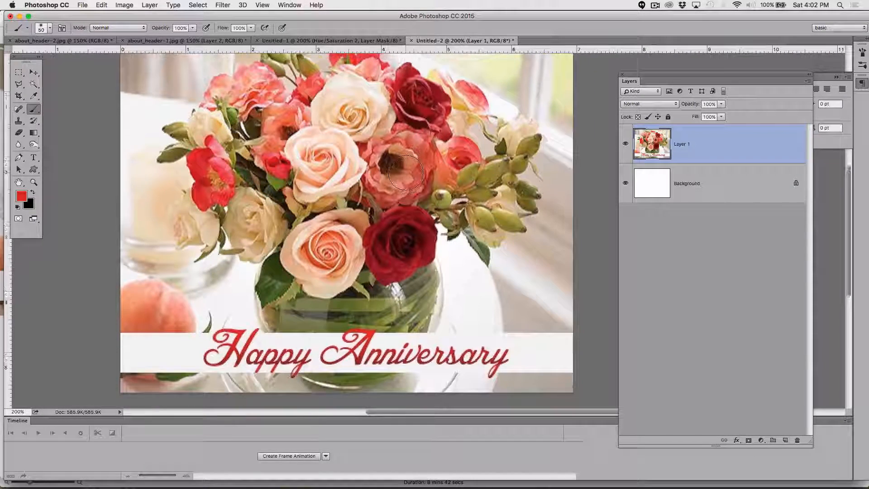
scroll(405, 172, down, 5)
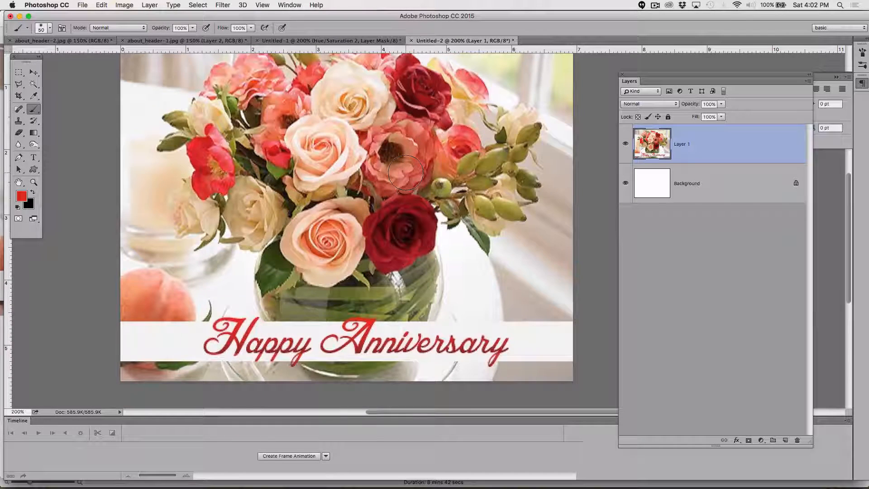
scroll(405, 173, up, 5)
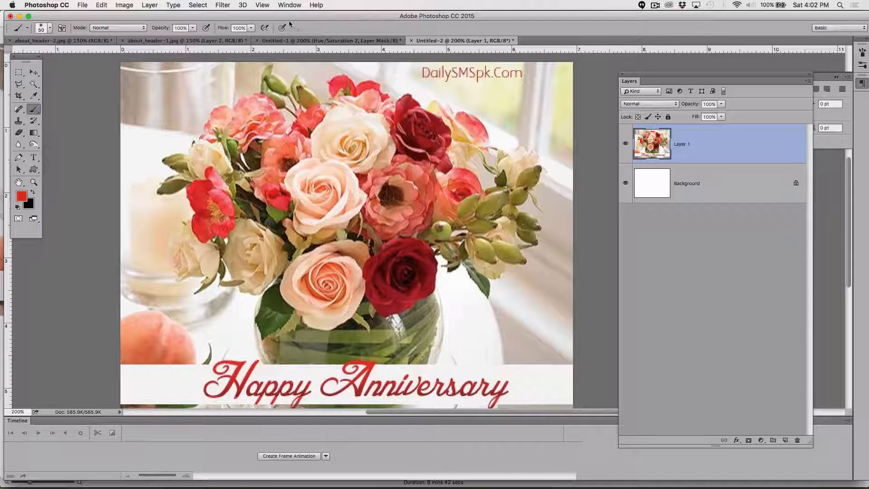
Step: Open the Black & White adjustment for the pasted image layer
click(123, 5)
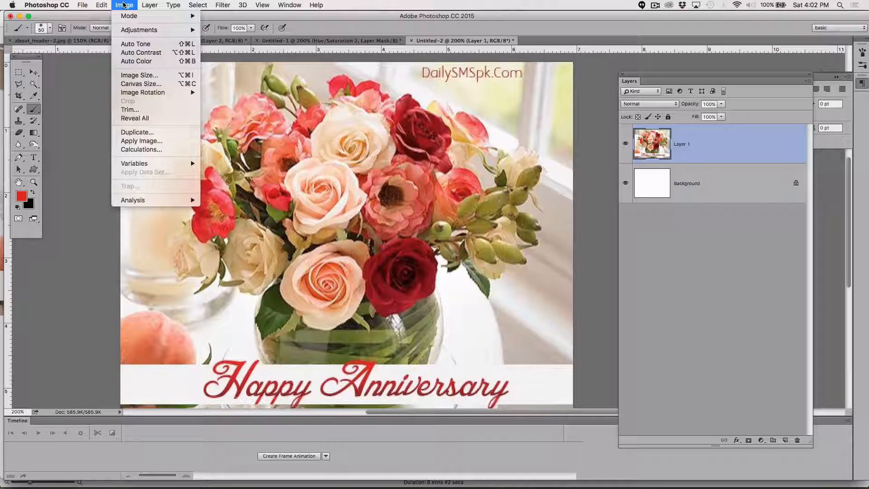
mouse_move(125, 17)
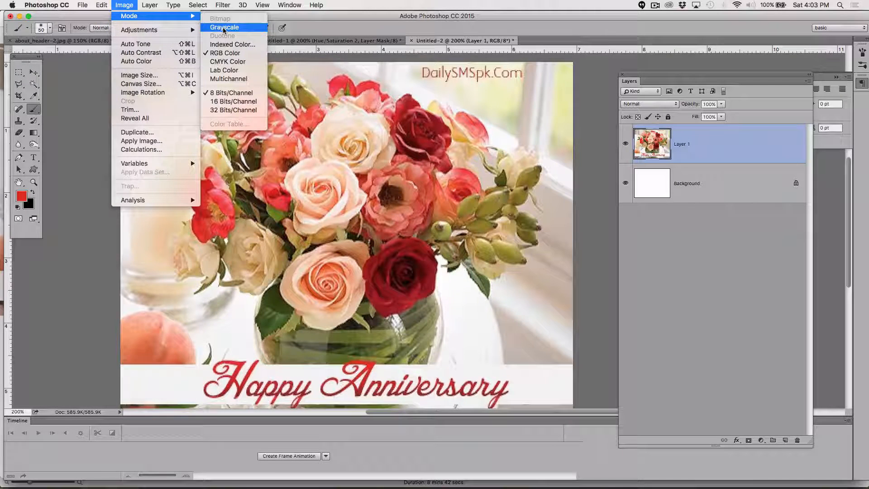
mouse_move(186, 32)
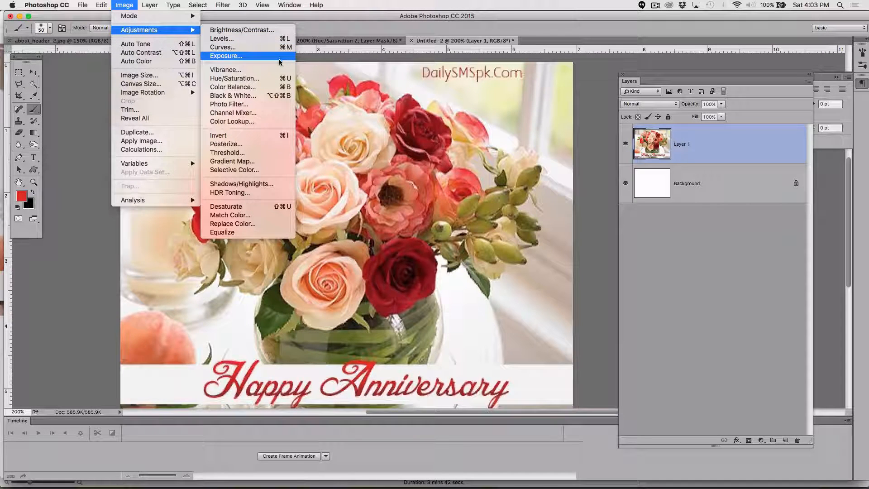
click(276, 95)
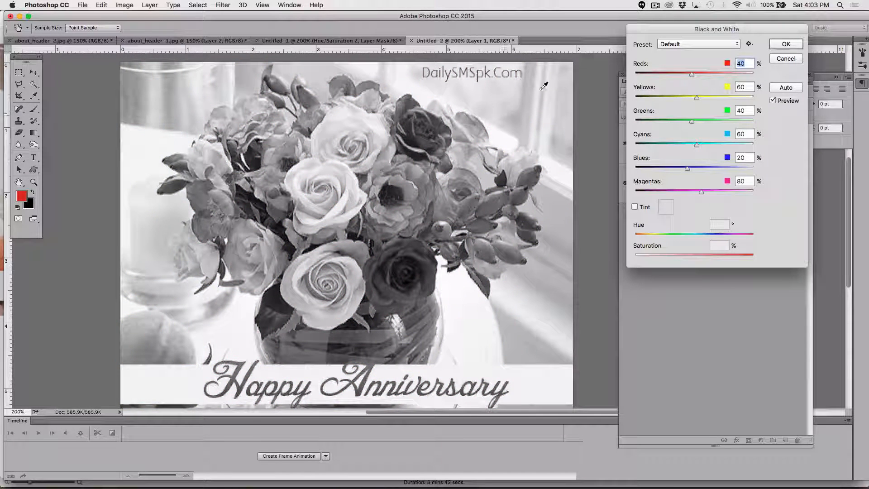
Step: Preview each Black and White preset in turn, ending back on Default
click(676, 45)
click(674, 61)
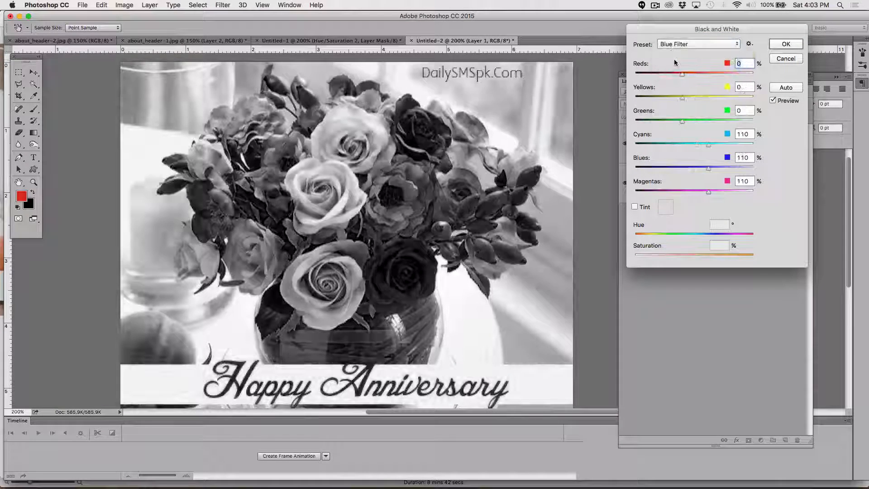
click(671, 44)
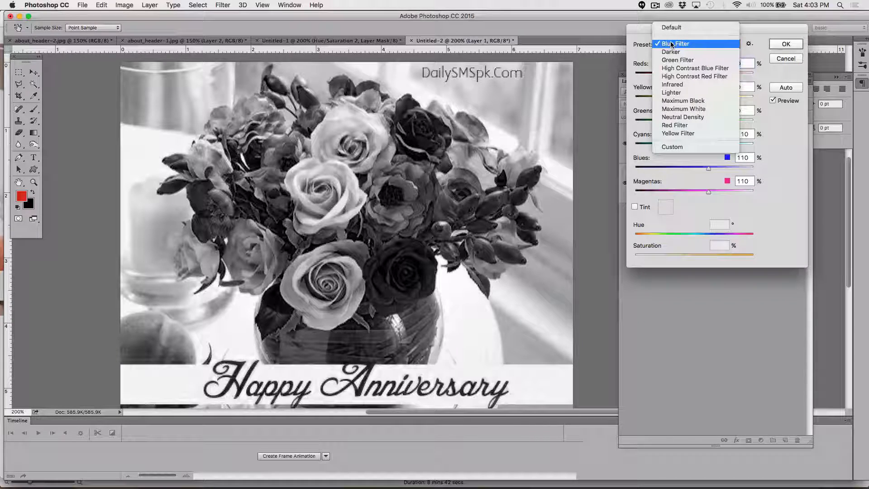
click(671, 52)
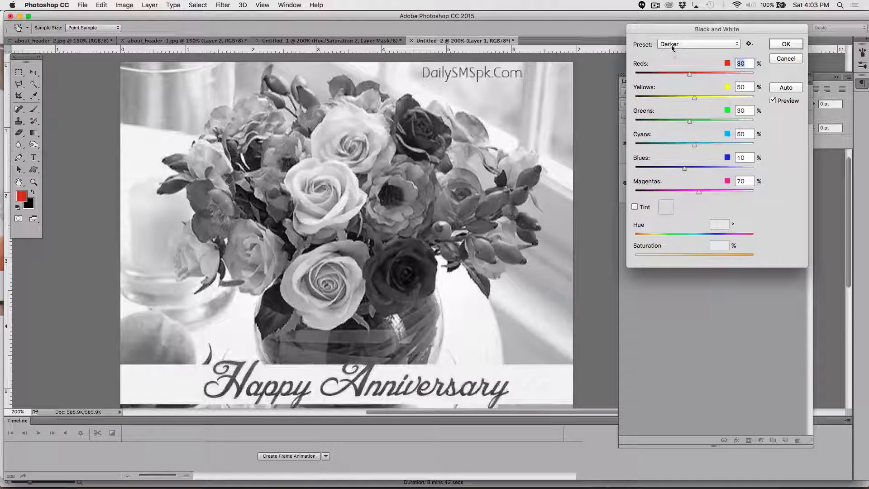
click(671, 44)
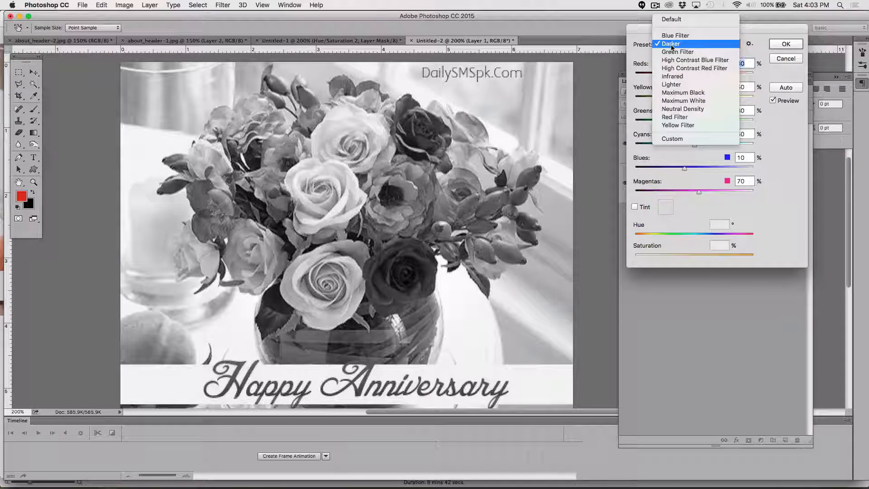
click(672, 52)
click(672, 48)
click(671, 51)
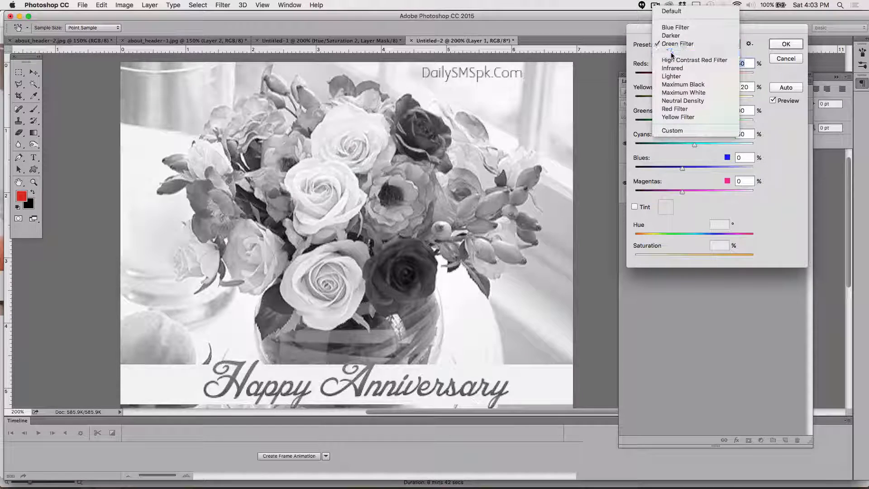
click(672, 47)
click(673, 51)
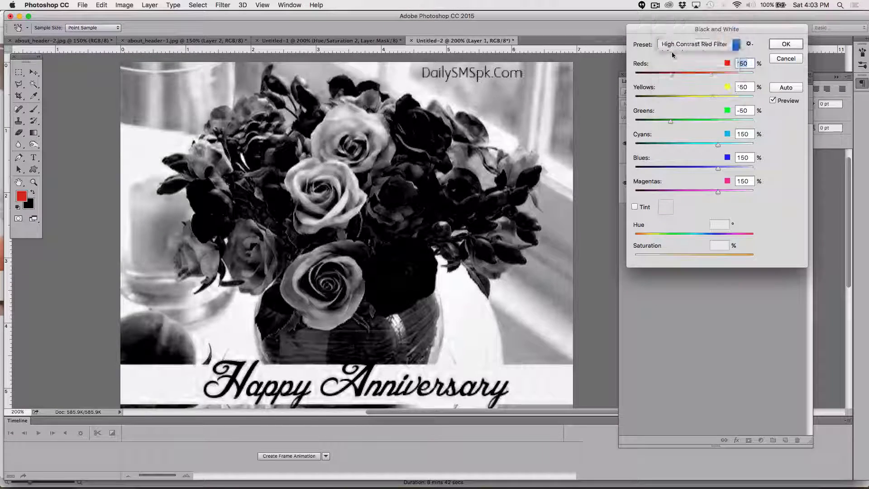
click(672, 47)
click(673, 51)
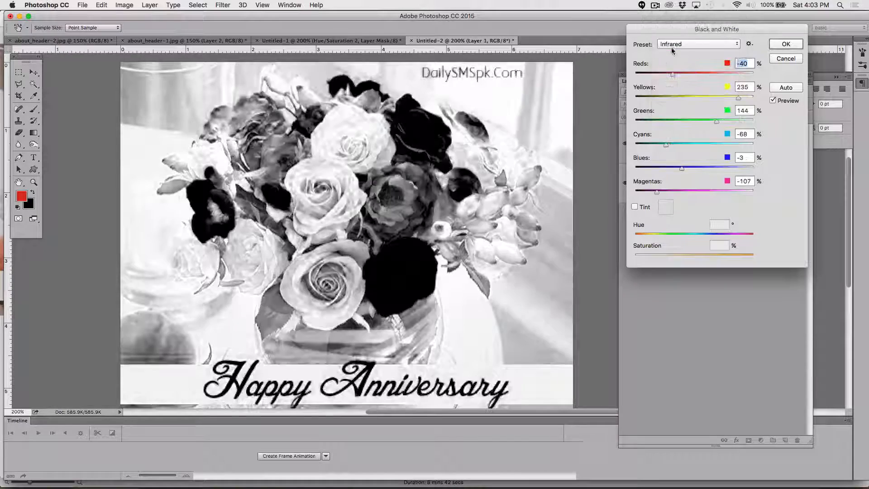
click(673, 47)
click(671, 53)
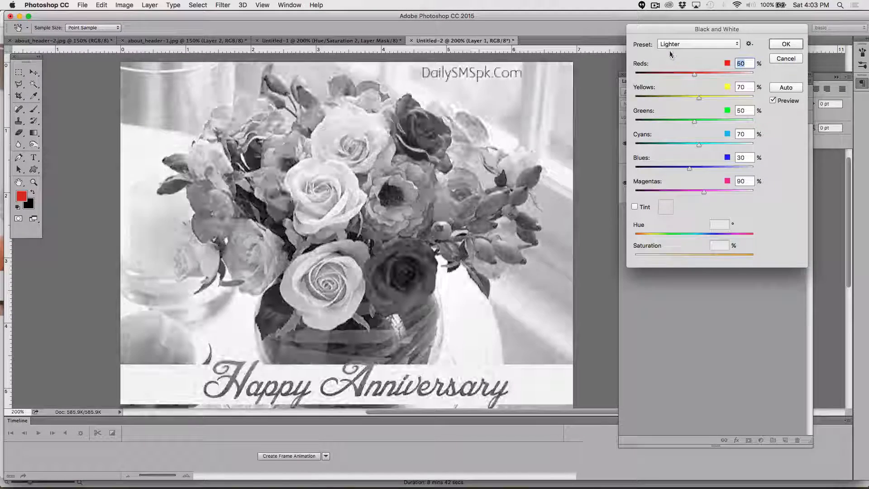
click(673, 50)
click(672, 54)
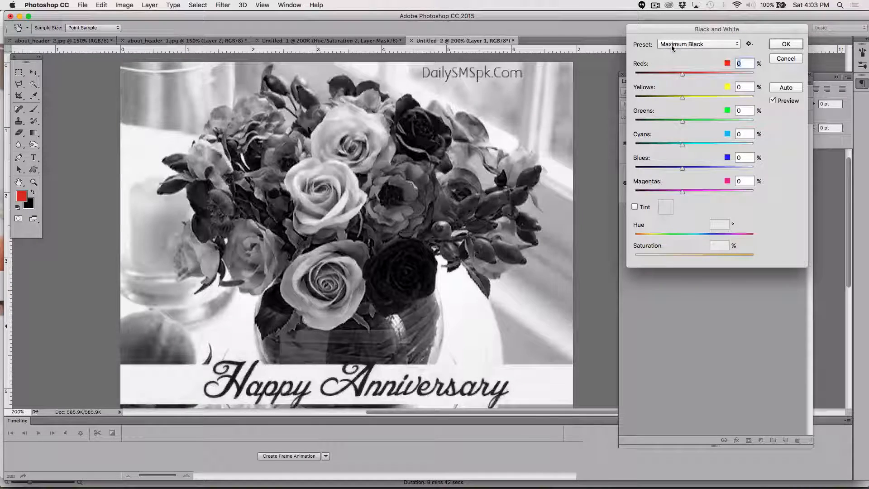
click(673, 50)
click(673, 48)
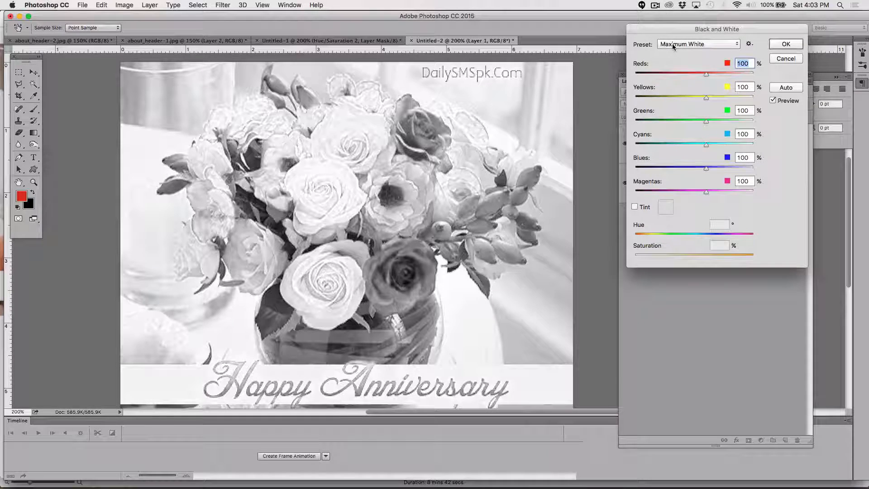
click(673, 45)
click(673, 50)
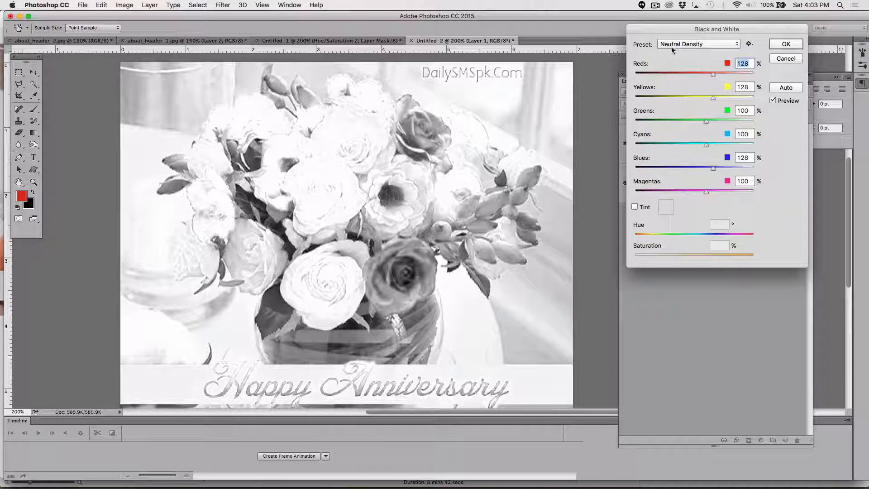
click(673, 47)
click(673, 48)
click(672, 45)
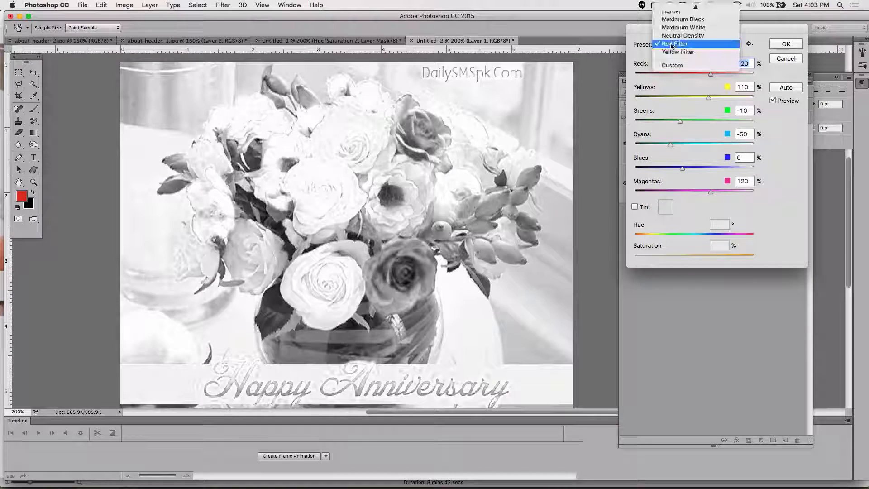
click(672, 49)
click(672, 45)
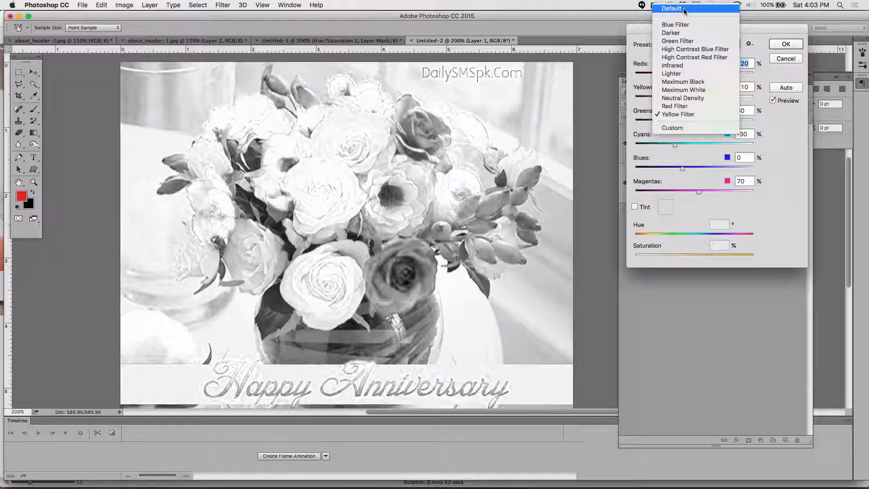
click(685, 10)
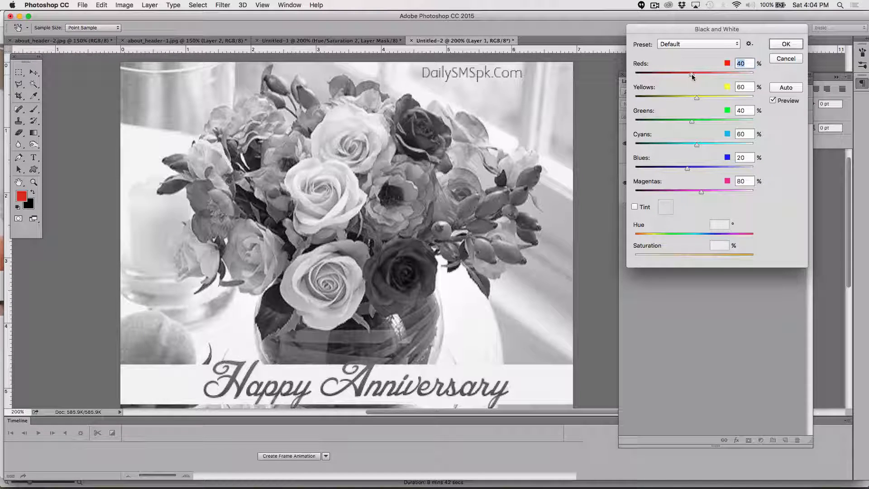
Step: Set the colour sliders to Reds 41, Yellows 34, Greens 64, Cyans 34, Blues 26, Magentas 129% and apply the conversion
mouse_move(692, 74)
mouse_down()
mouse_move(672, 75)
mouse_move(704, 77)
mouse_move(692, 81)
mouse_up()
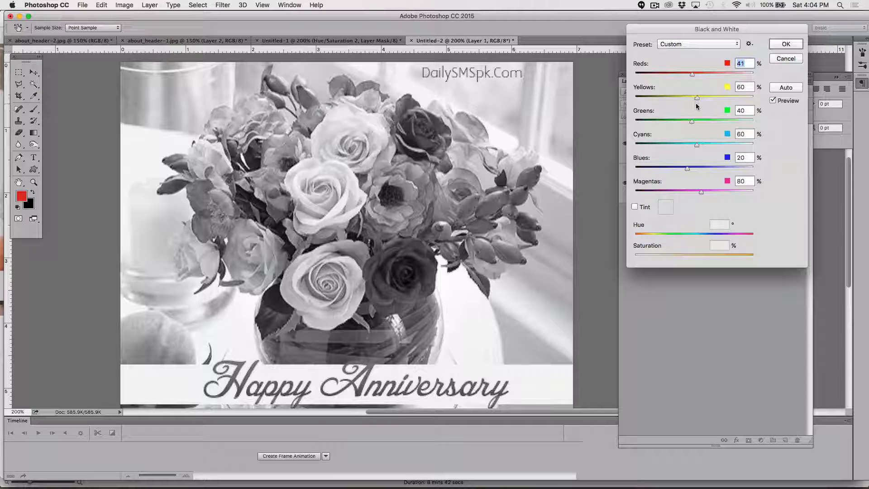
drag(697, 98, 689, 168)
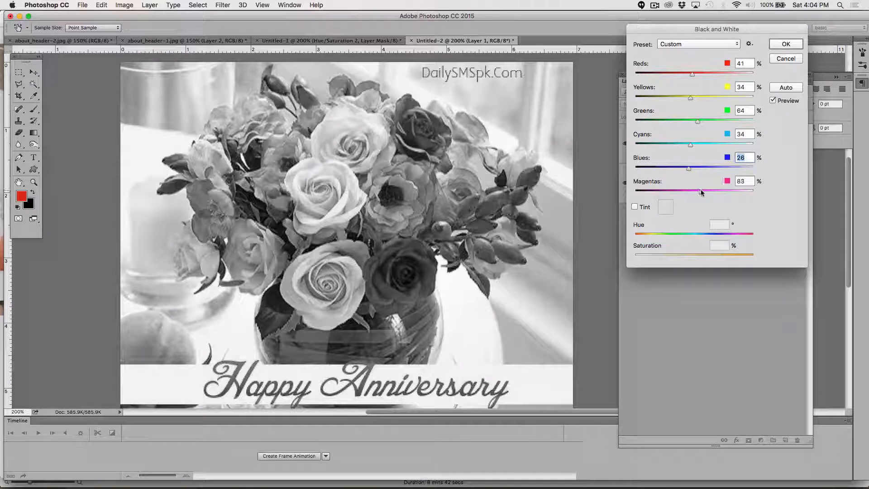
mouse_move(697, 189)
mouse_down()
mouse_move(682, 195)
mouse_move(721, 192)
mouse_move(712, 191)
mouse_up()
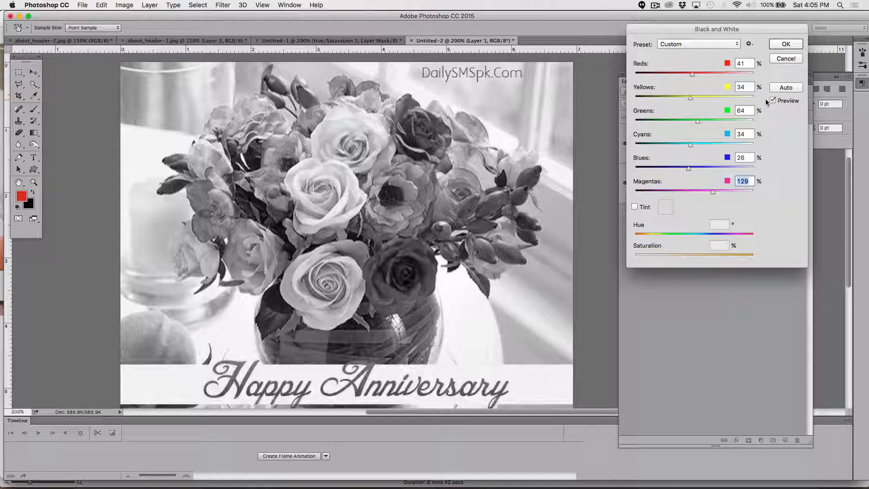
click(783, 45)
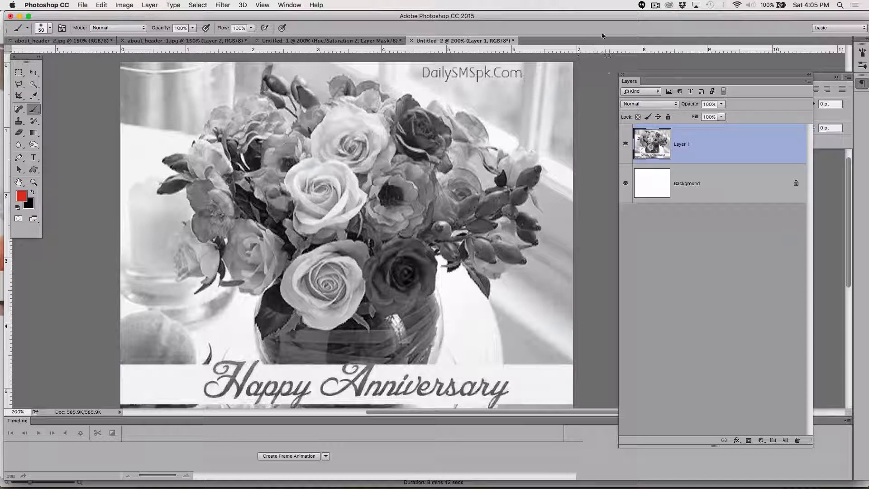
Step: Open the Channels panel, place it above the Layers panel and enlarge it to list every channel
drag(639, 75, 624, 158)
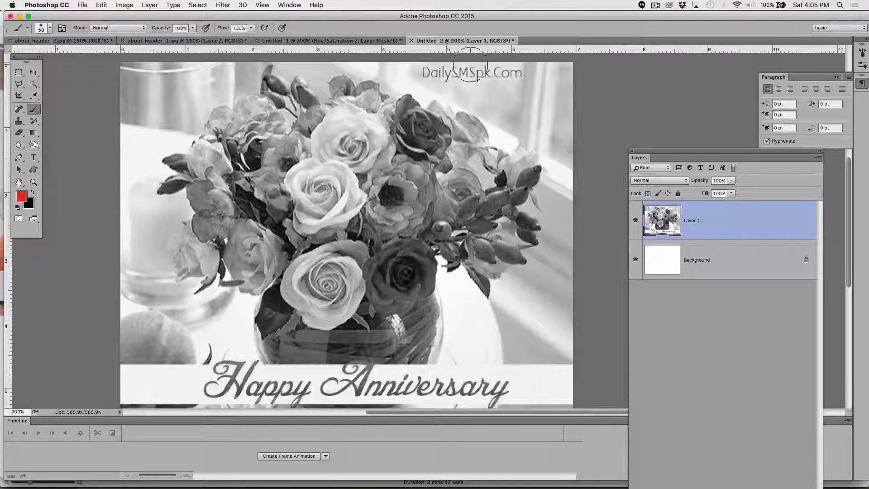
click(290, 5)
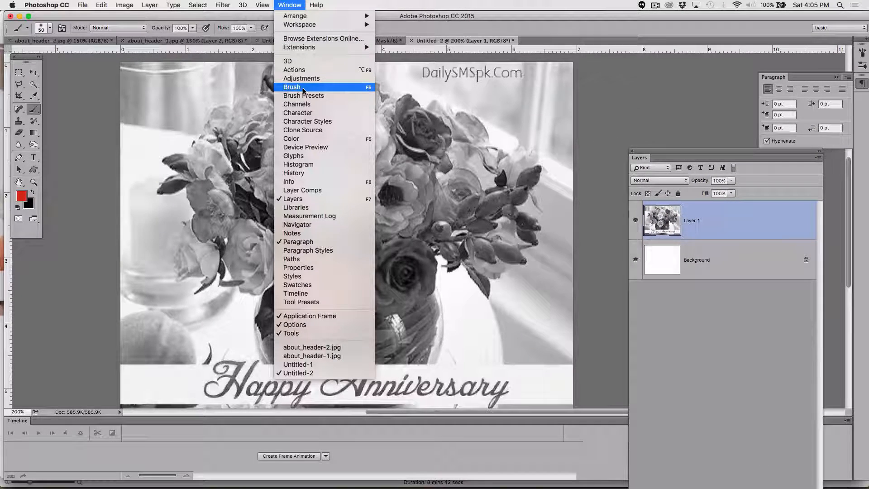
click(303, 105)
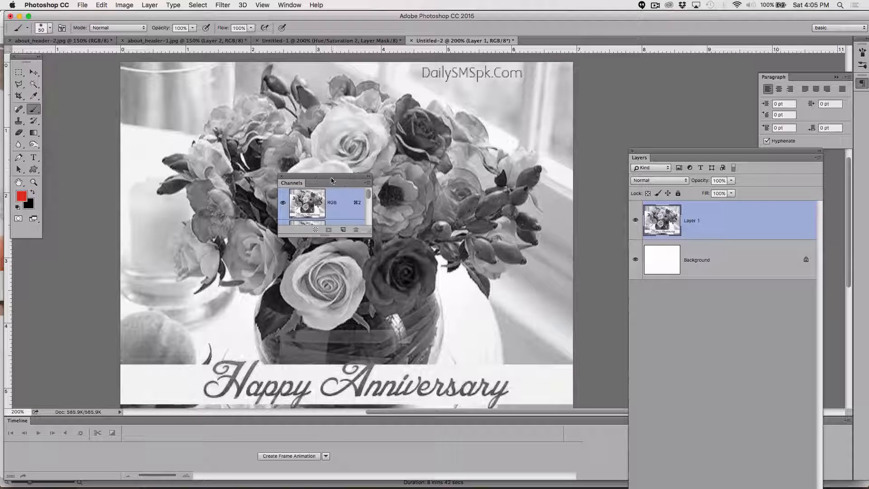
drag(332, 177, 665, 53)
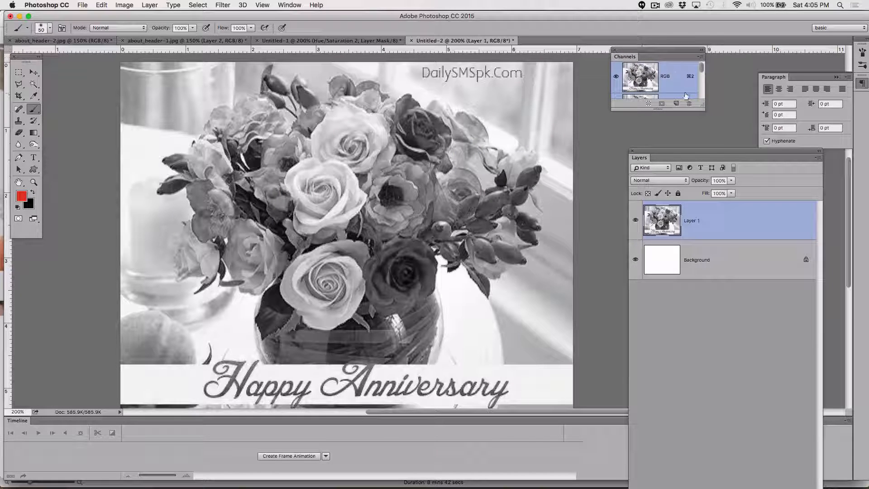
drag(704, 105, 699, 220)
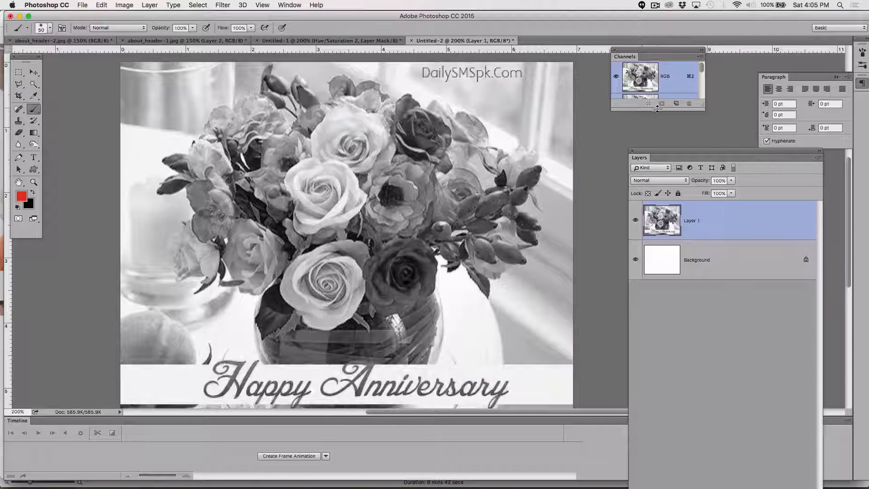
drag(657, 107, 688, 259)
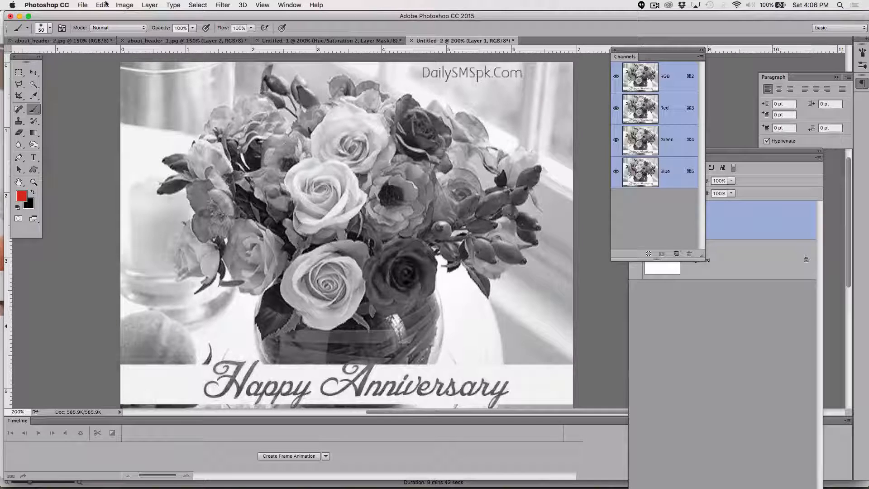
Step: Convert the image to Grayscale mode, flattening the layers and discarding the colour information
click(119, 6)
mouse_move(134, 17)
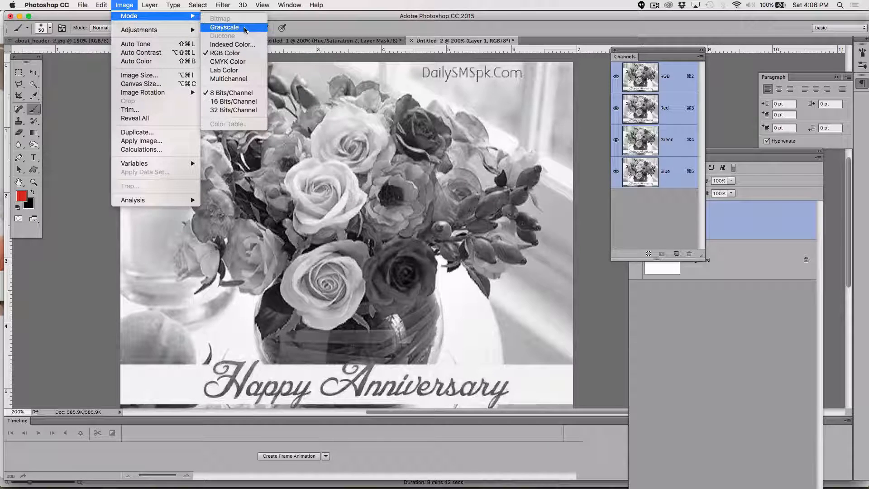
click(245, 28)
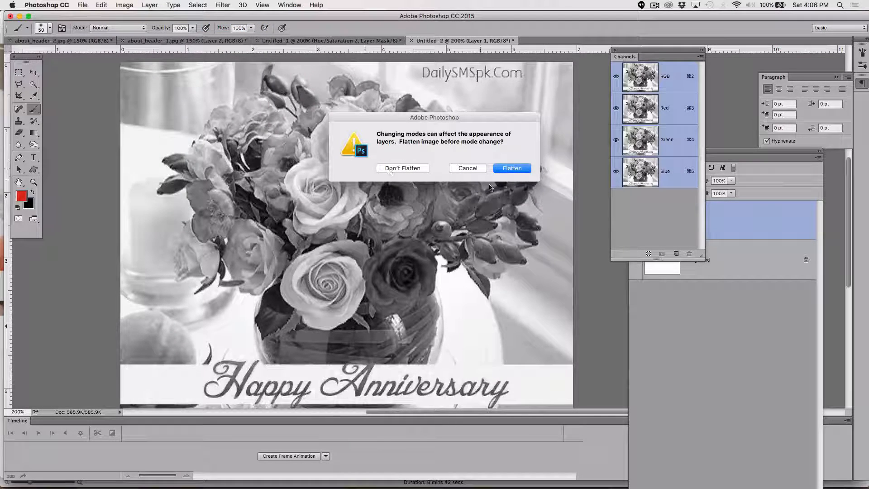
click(512, 168)
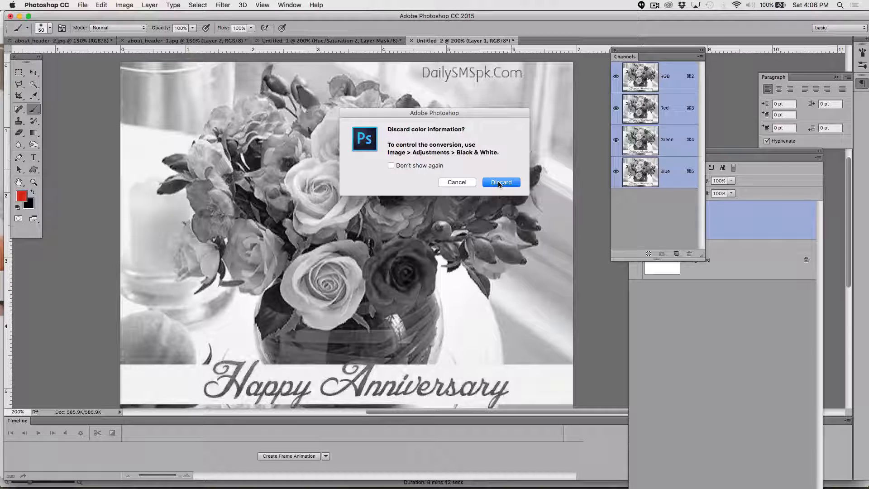
click(500, 183)
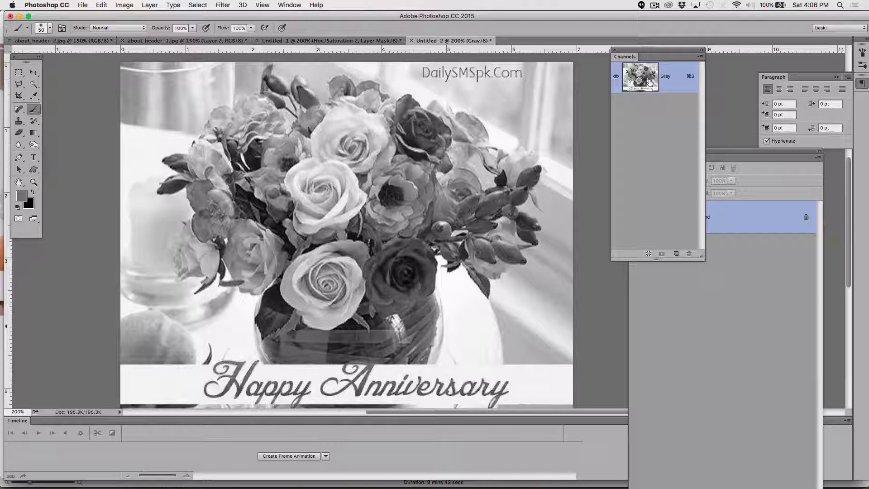
click(655, 5)
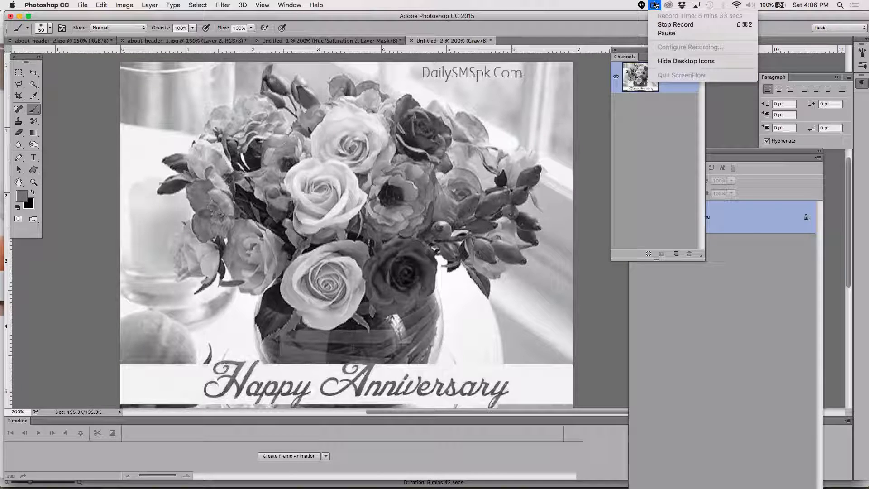
click(666, 33)
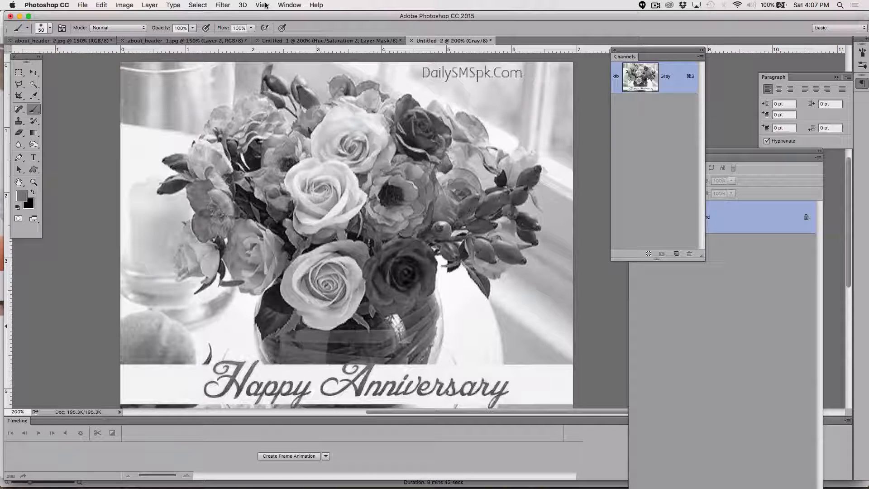
Step: Open the Duotone mode options and set the type to Duotone
click(126, 6)
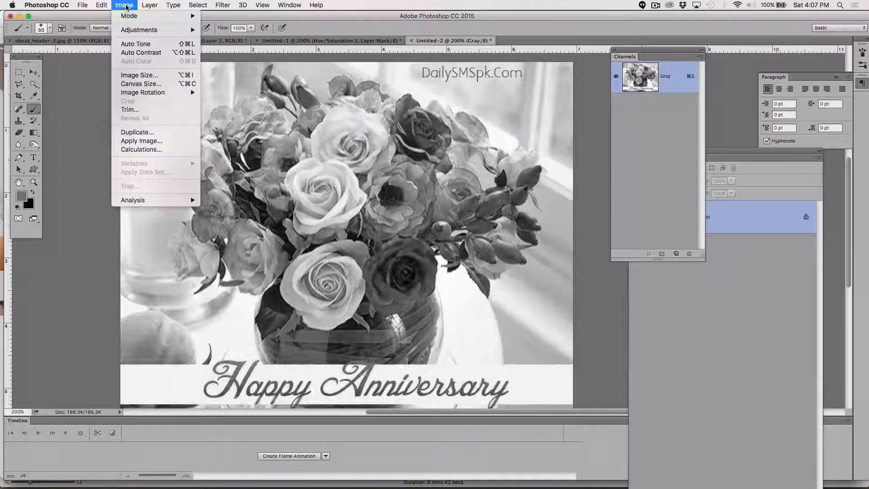
mouse_move(128, 17)
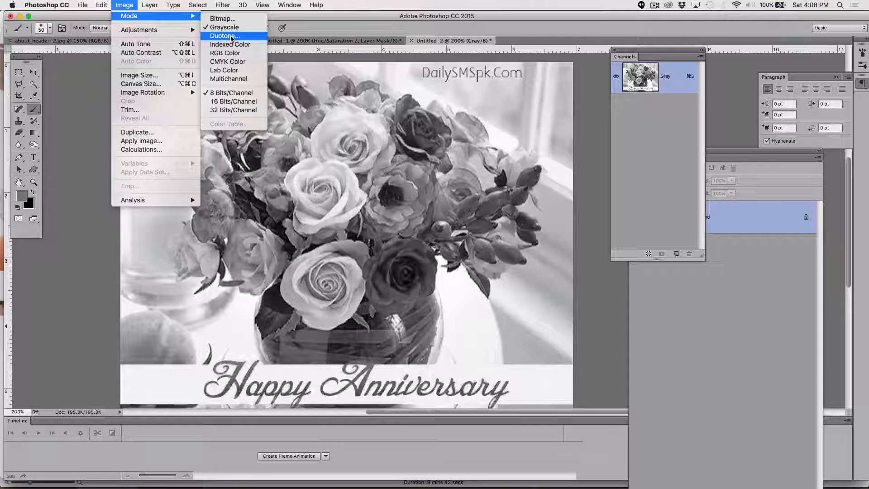
click(225, 36)
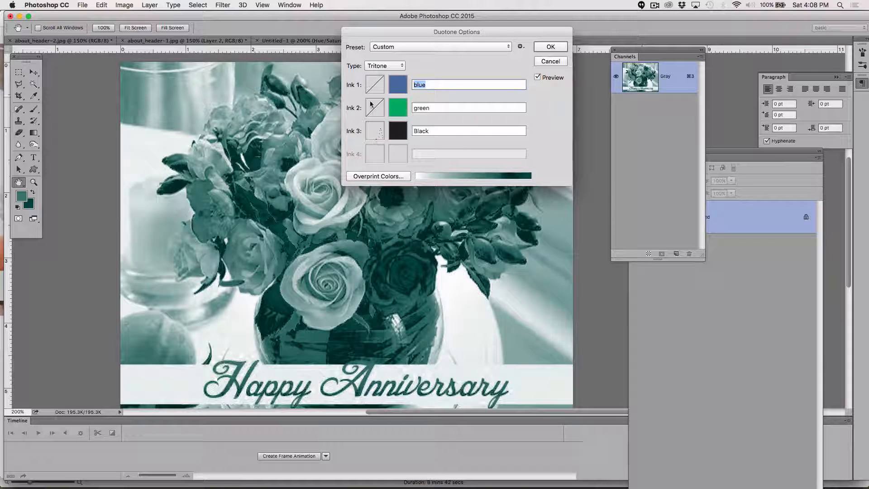
click(375, 67)
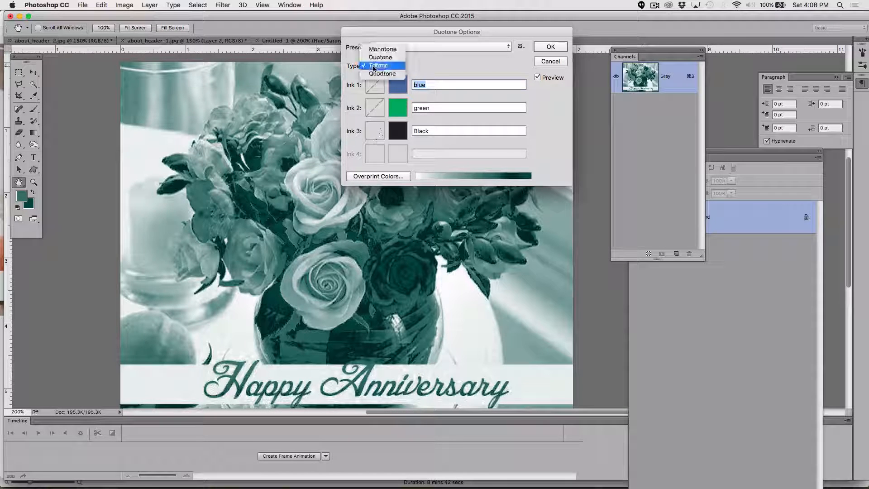
click(375, 58)
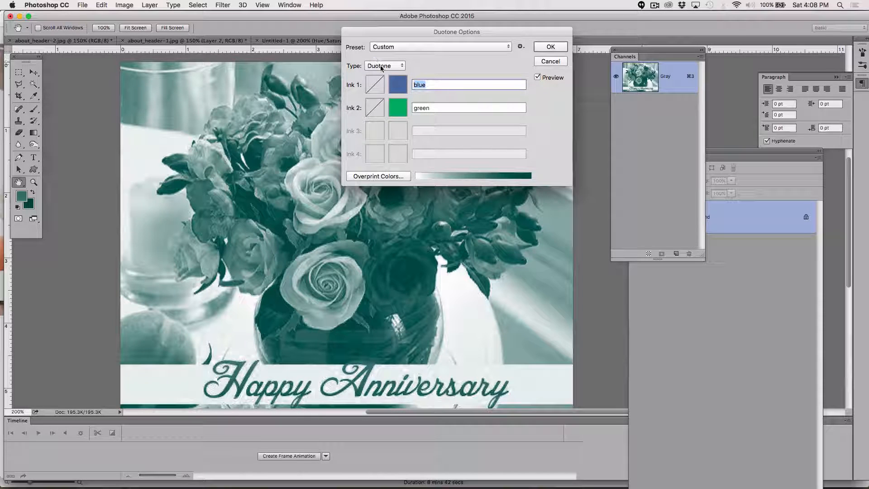
Step: Set Ink 1's colour to black 000000 and Ink 2's colour to near-white fbfbfb
click(397, 88)
click(325, 147)
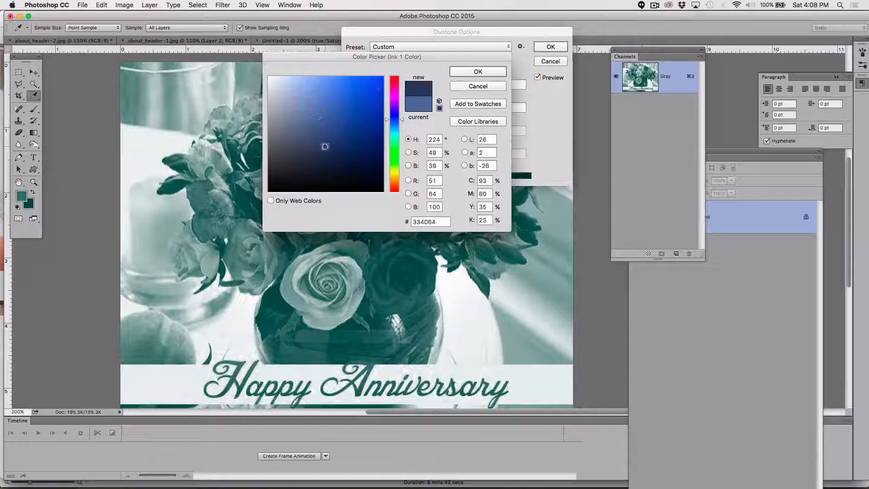
drag(324, 146, 269, 191)
click(478, 72)
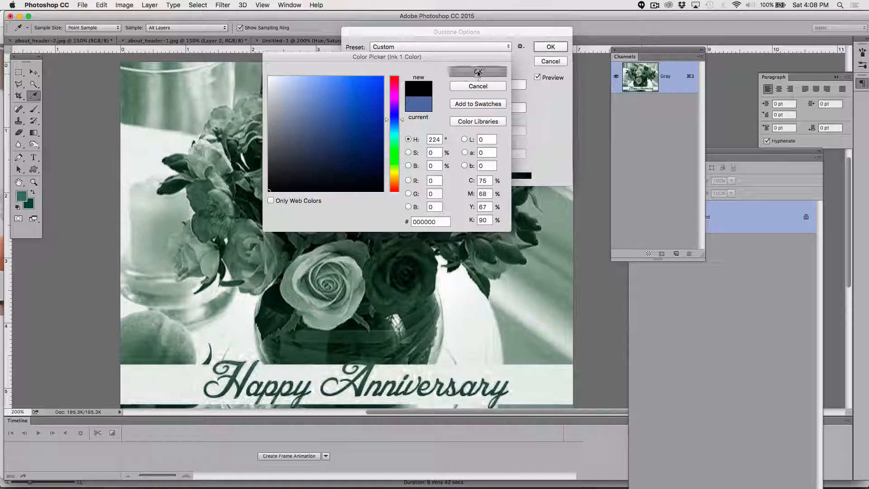
click(400, 108)
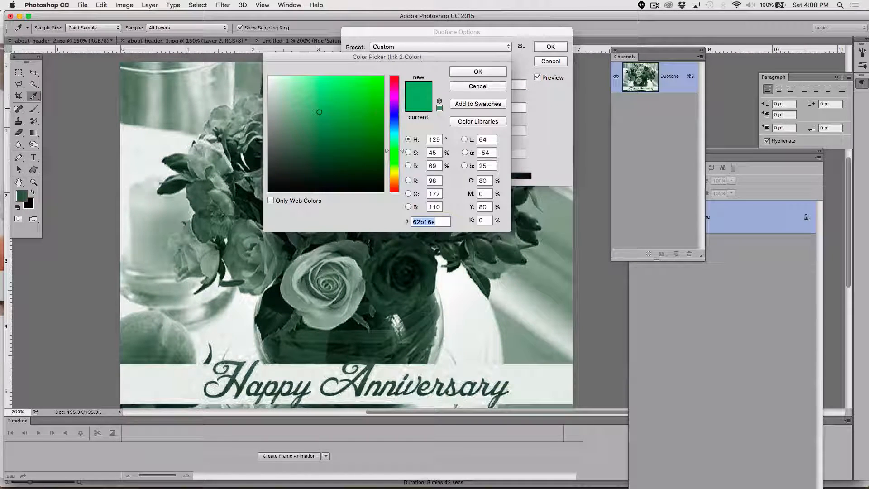
drag(319, 112, 267, 78)
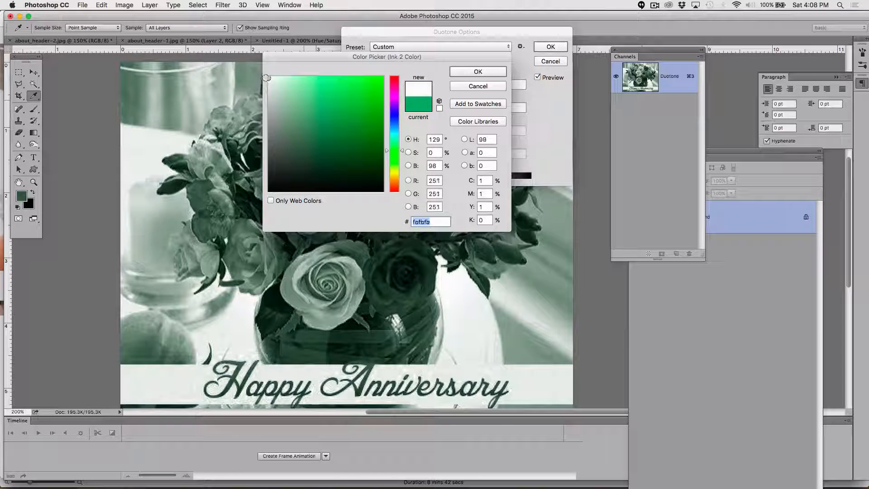
click(479, 74)
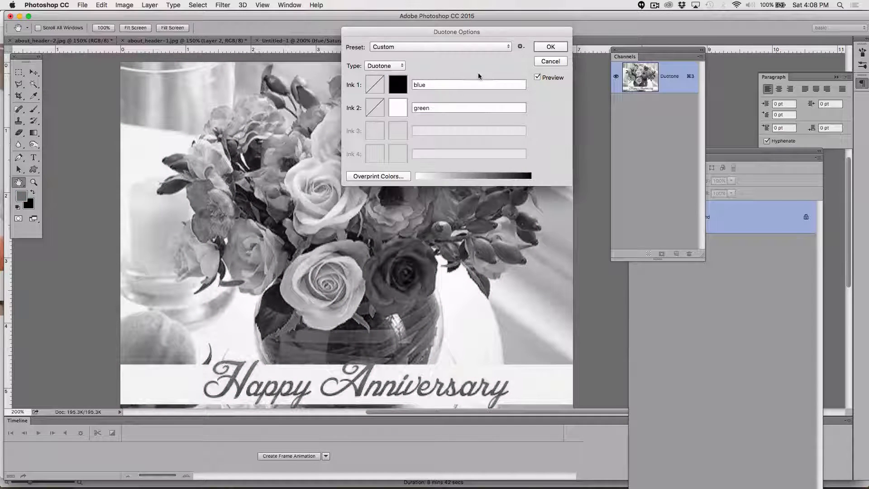
Step: Rename Ink 1 as black and Ink 2 as white
click(430, 85)
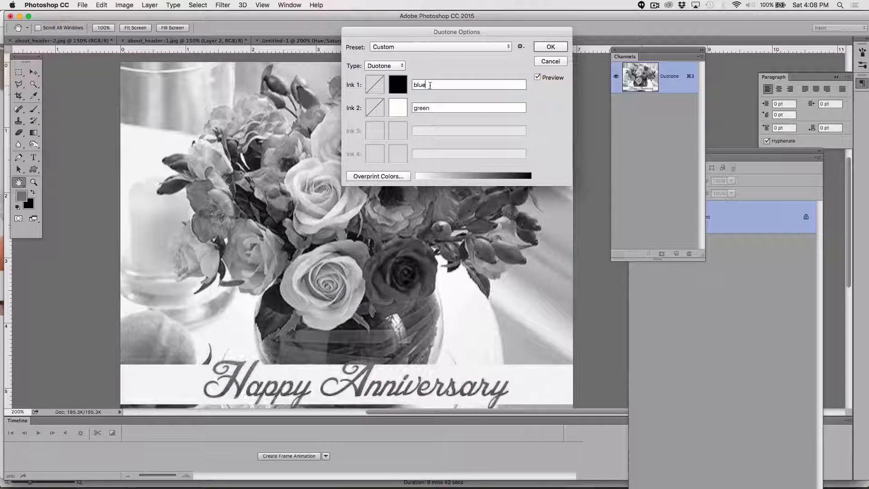
double_click(430, 85)
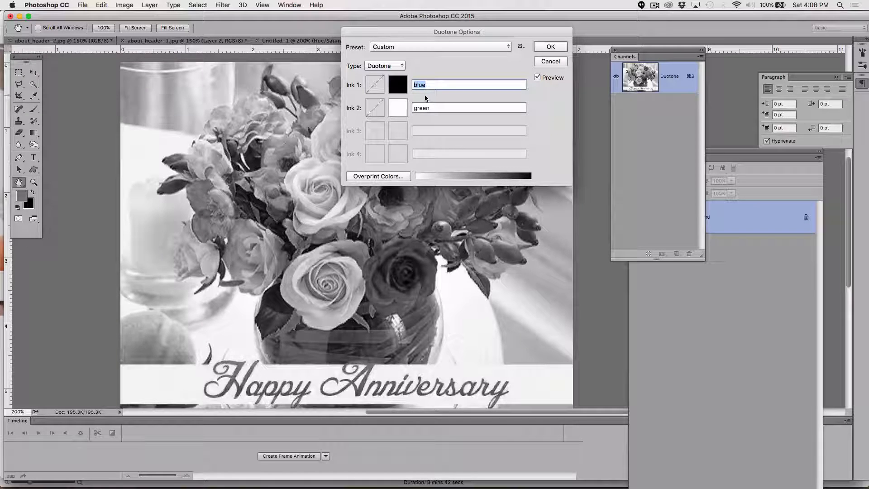
text(black)
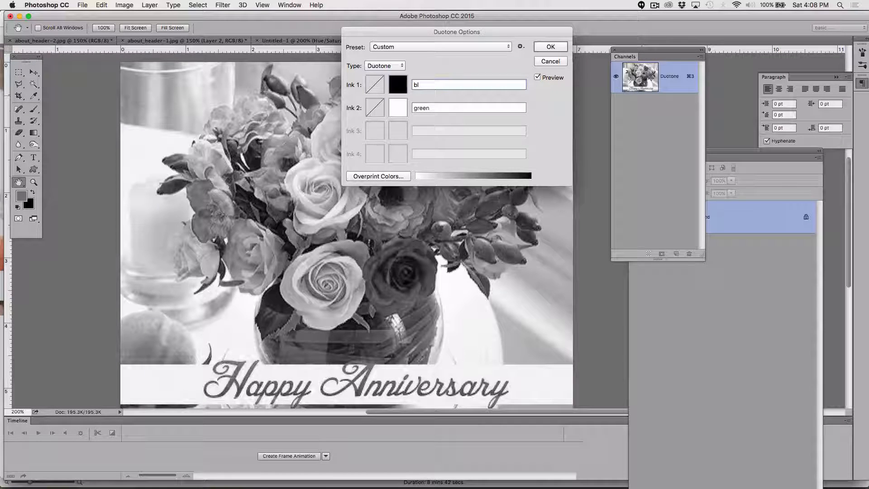
double_click(430, 108)
text(wh)
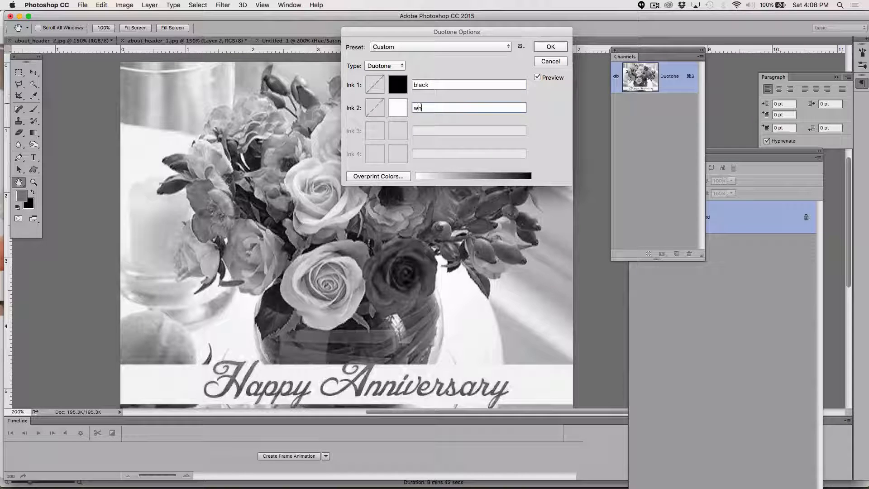
text(ite)
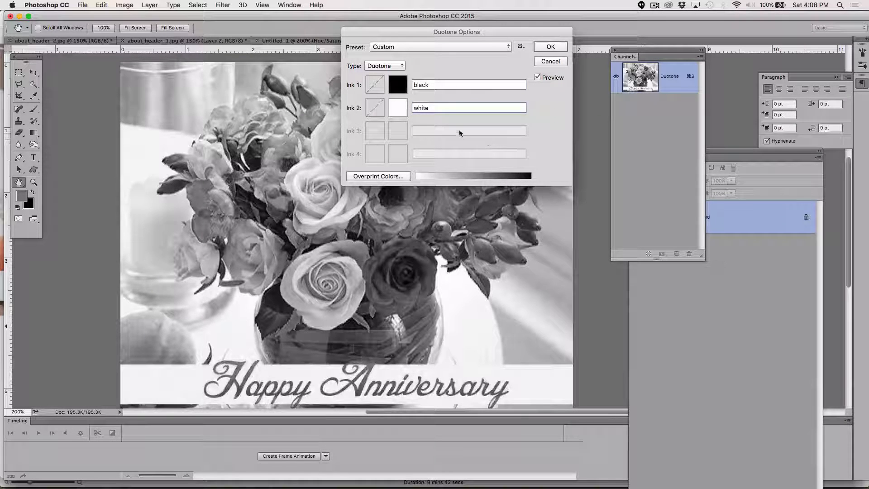
double_click(444, 109)
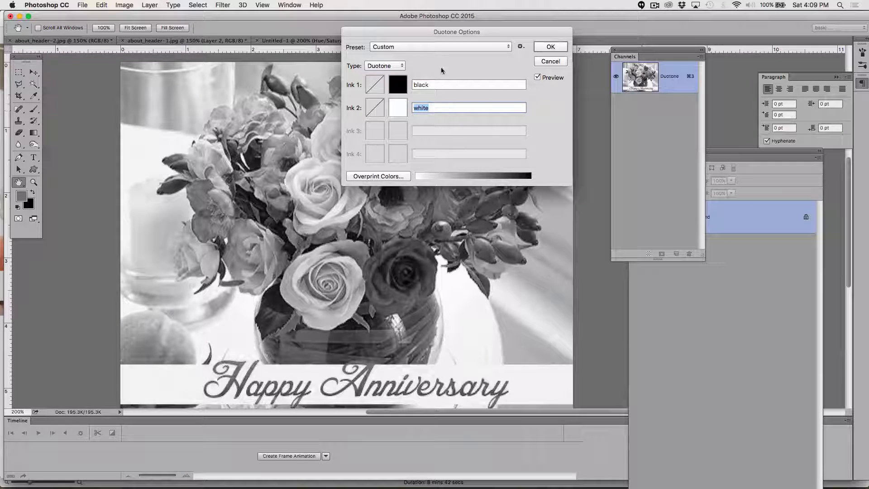
Step: Set Ink 1's colour to red fd1021
drag(387, 36, 542, 53)
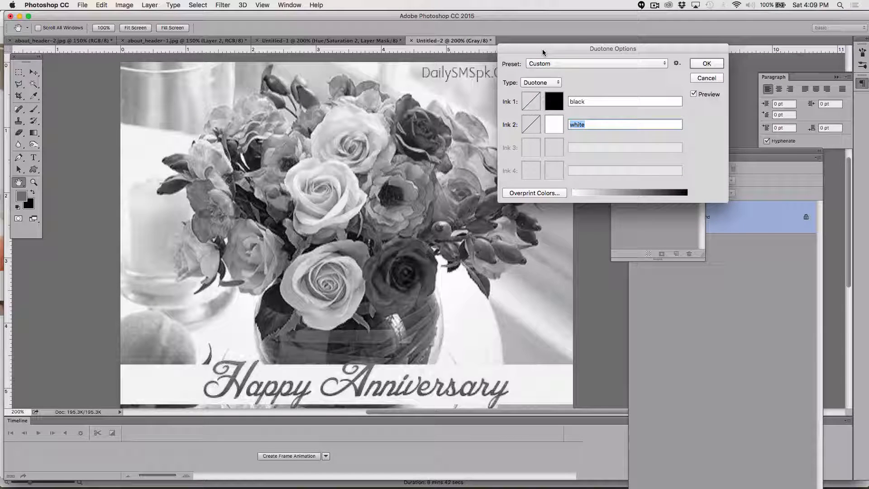
click(553, 102)
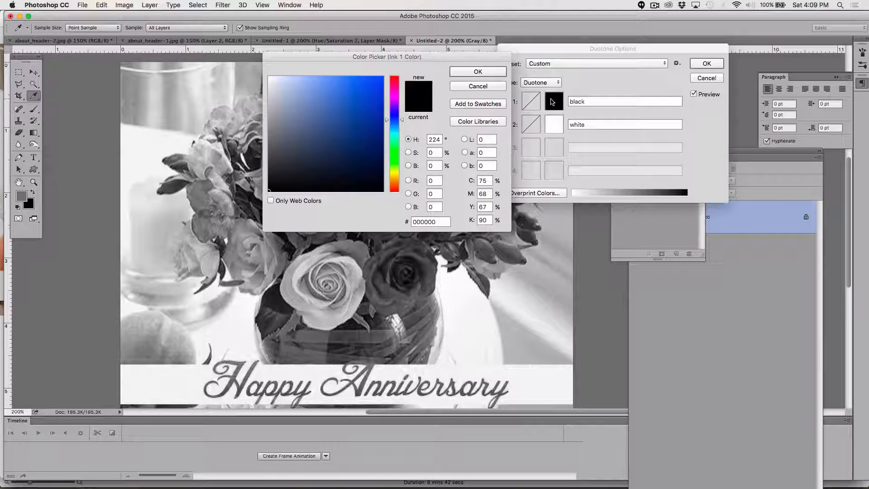
click(395, 186)
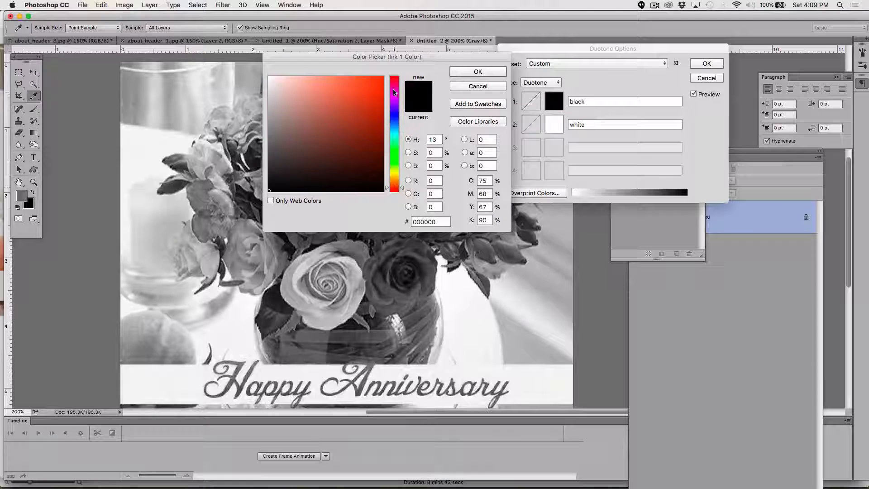
drag(394, 92, 393, 78)
click(376, 77)
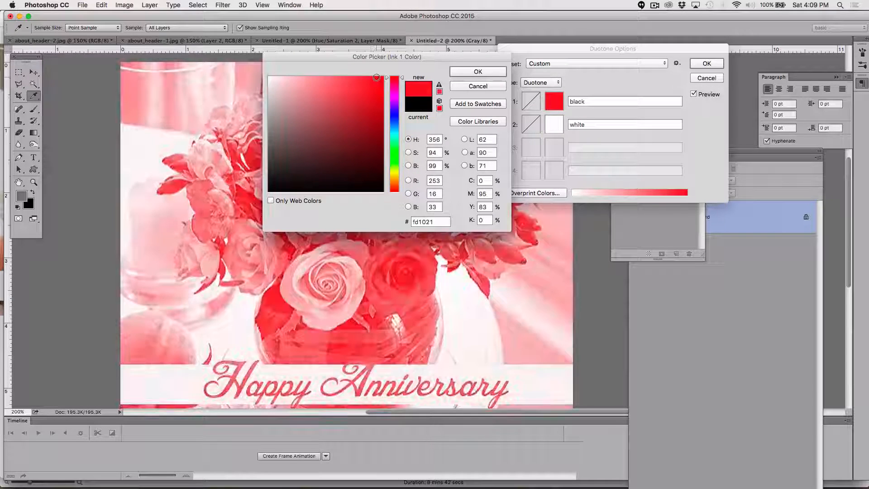
click(477, 71)
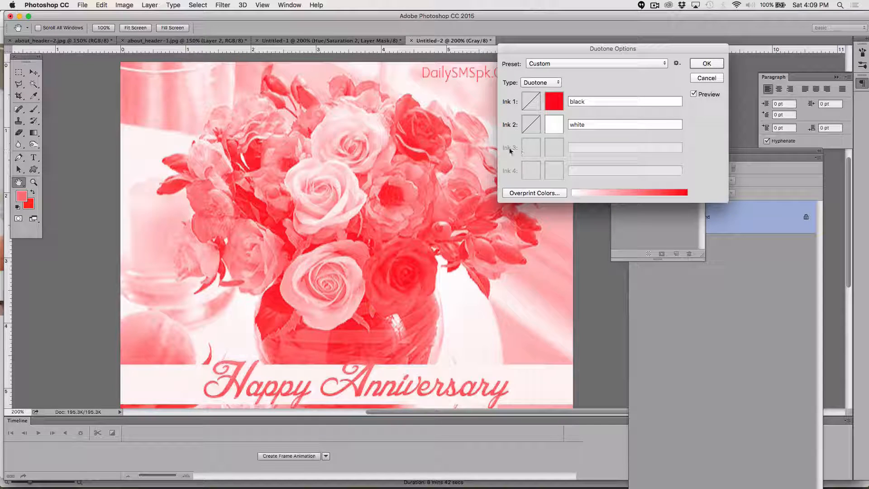
Step: Set Ink 2's colour to black 000000 in the colour picker
click(554, 126)
click(273, 187)
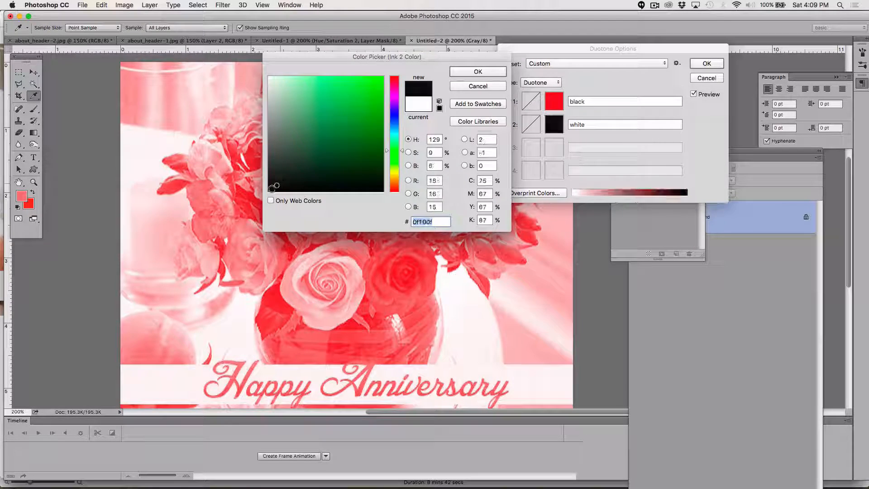
drag(273, 186, 269, 191)
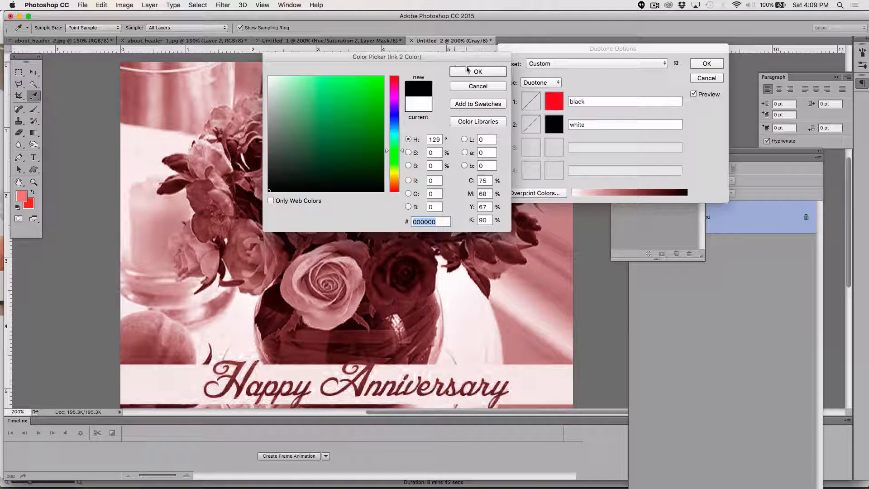
click(467, 70)
Step: Rename Ink 2 as black and Ink 1 as red
click(573, 125)
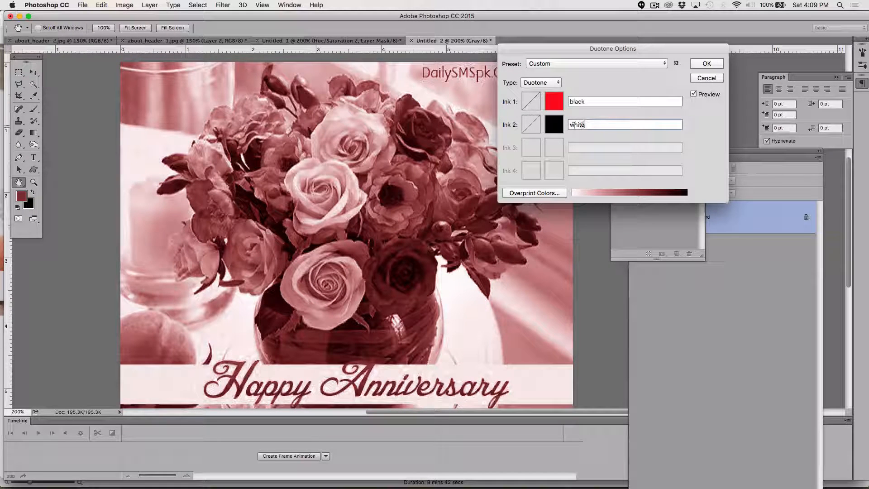
double_click(567, 125)
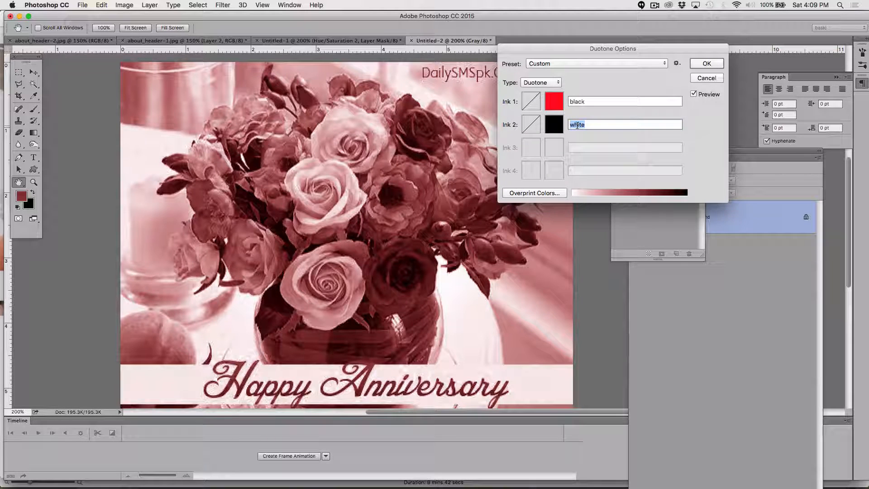
text(bl)
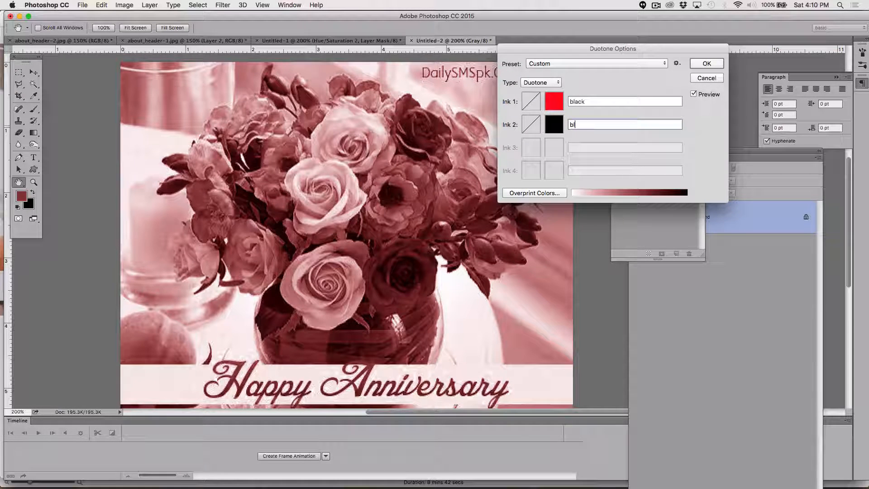
text(ack)
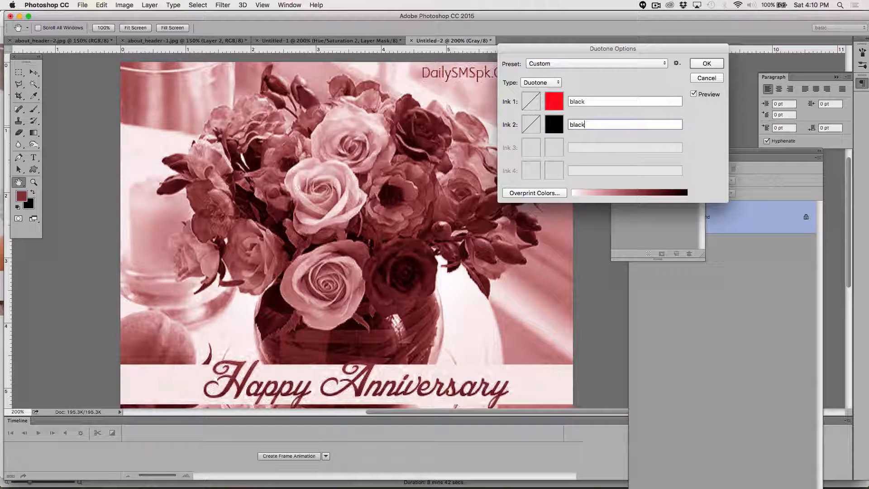
drag(595, 101, 571, 101)
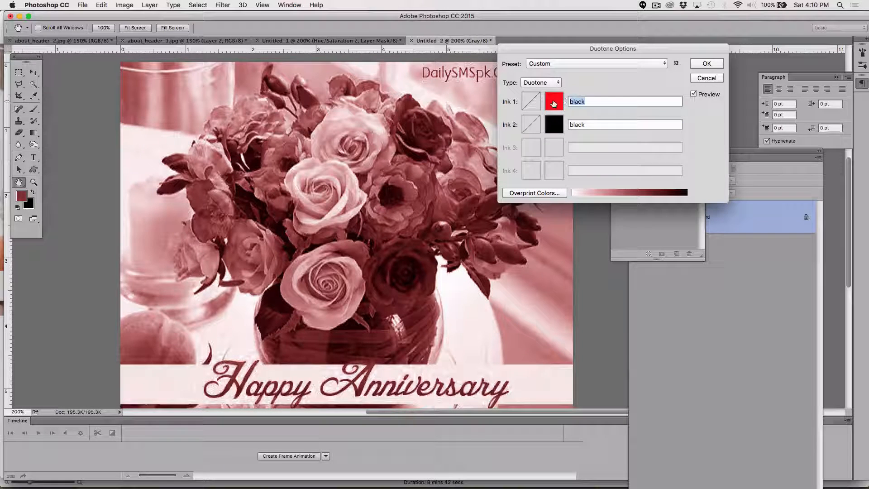
text(red)
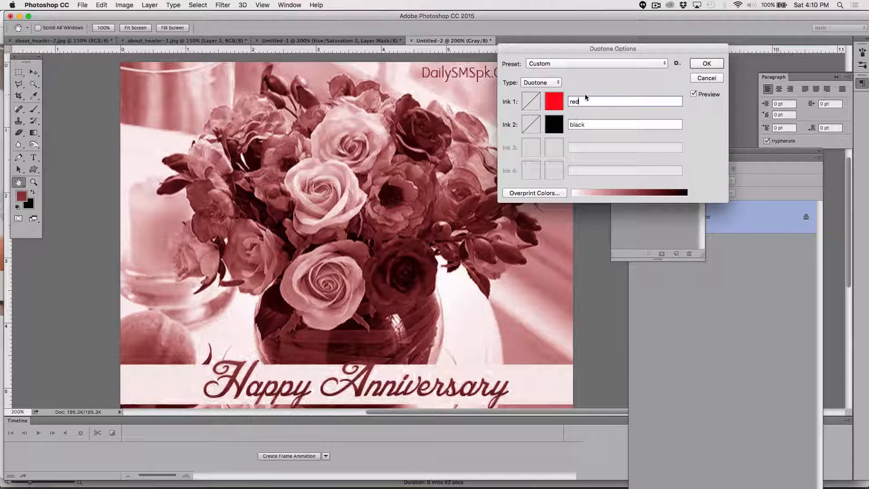
double_click(583, 101)
double_click(593, 123)
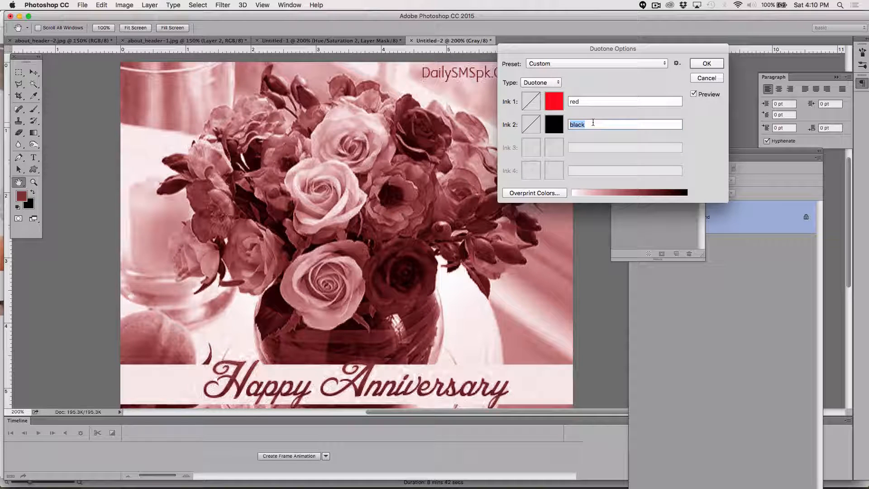
click(554, 124)
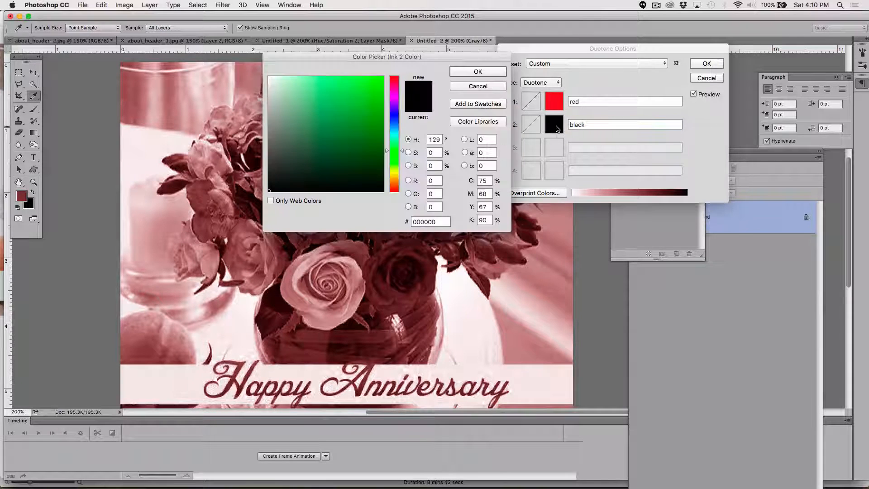
click(480, 86)
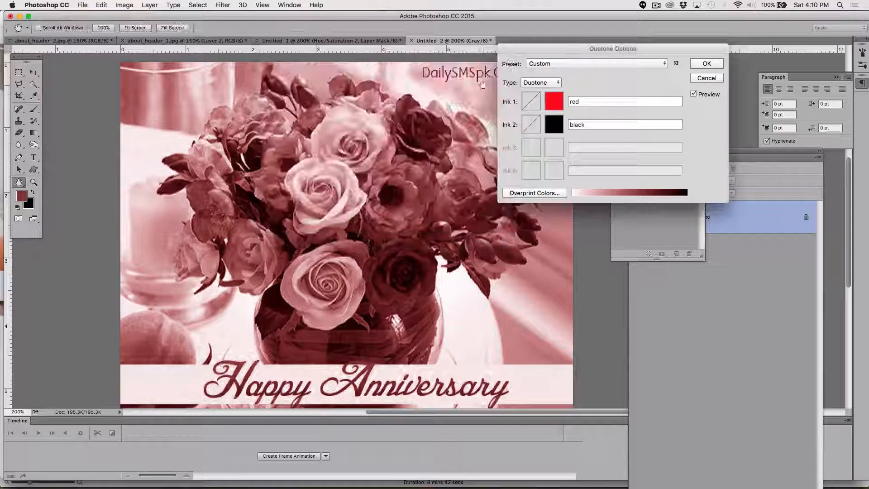
Step: Open Ink 2's duotone curve and set its 100% value to 0
click(532, 126)
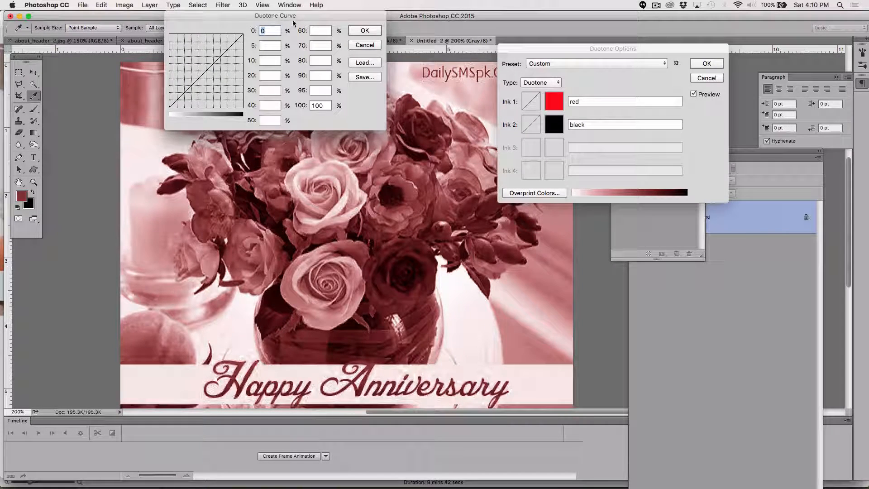
drag(271, 20, 567, 210)
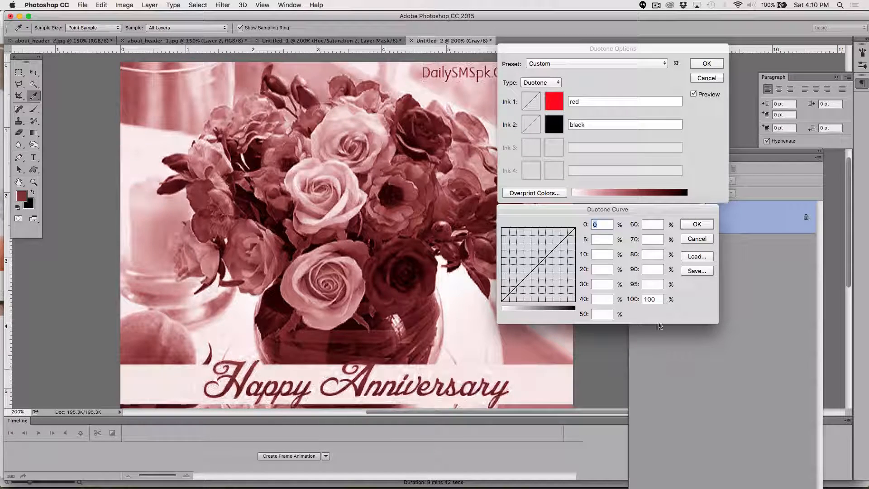
click(659, 299)
drag(659, 299, 636, 300)
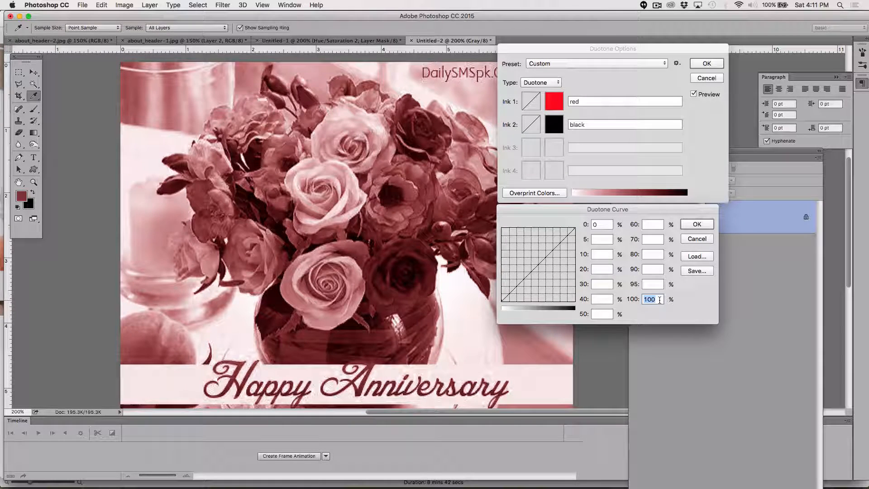
text(0)
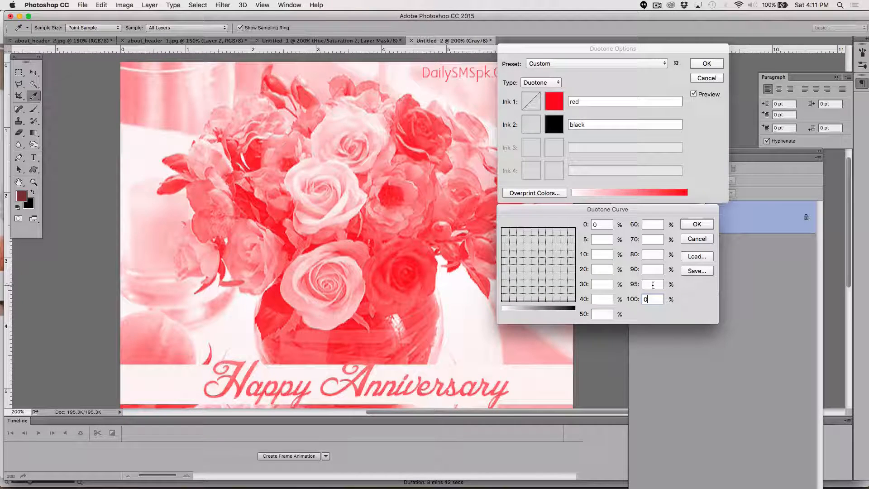
Step: Set Ink 2's curve to 50 at 95% and to 0 at 90%, 80%, 70% and 60%
click(657, 285)
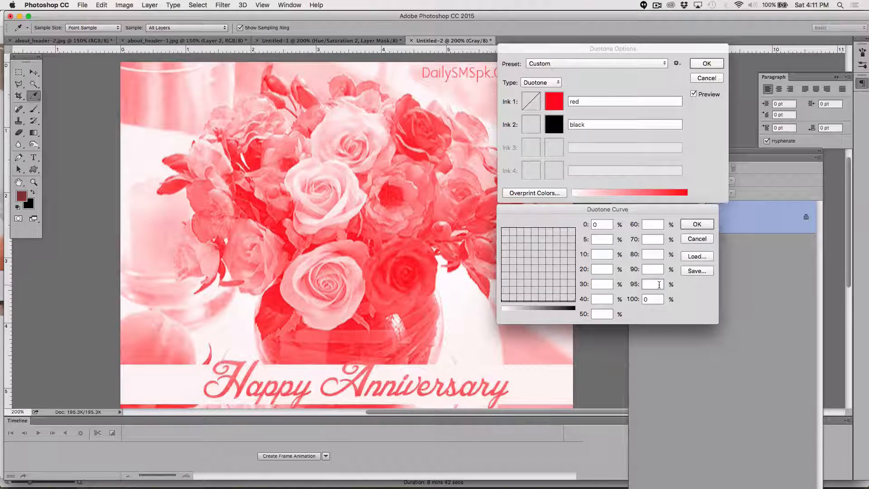
text(50)
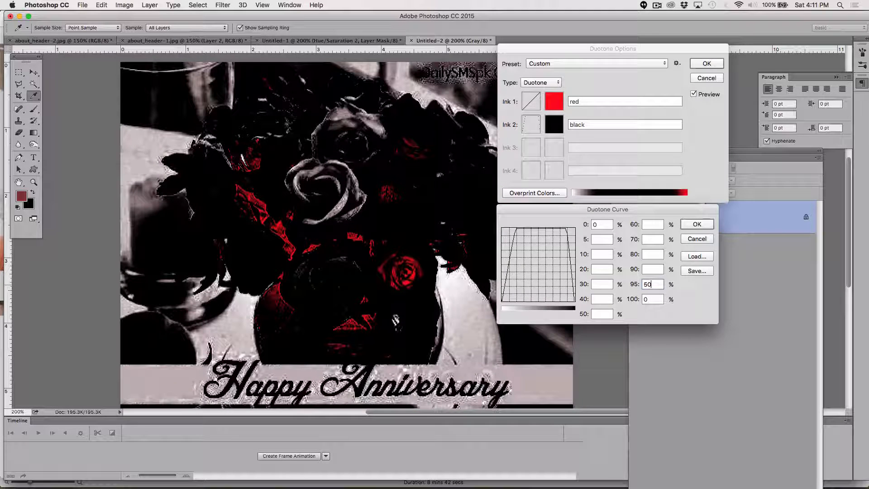
click(654, 269)
text(0)
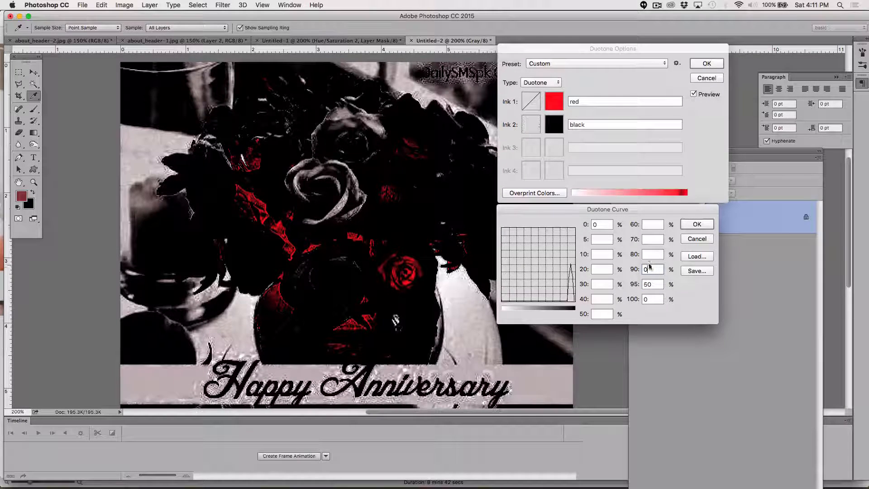
click(647, 255)
text(0)
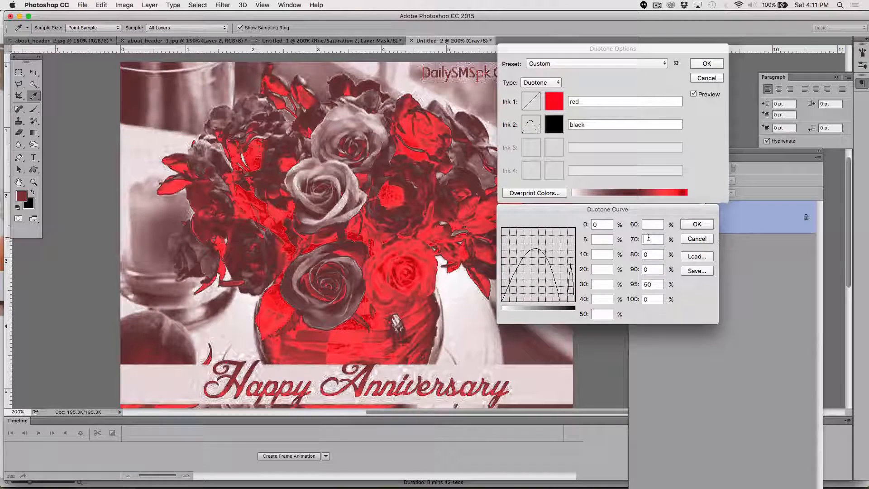
click(649, 238)
text(0)
click(653, 224)
text(0)
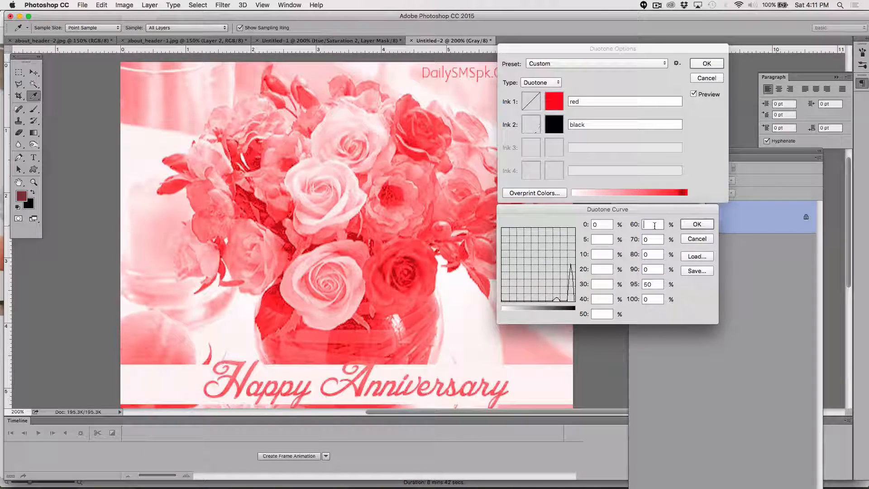
Step: Set the 50%, 40%, 30%, 20%, 10% and 5% points of Ink 2's curve to 0
click(602, 313)
text(0)
click(601, 299)
text(0)
click(599, 282)
text(0)
click(600, 269)
text(0)
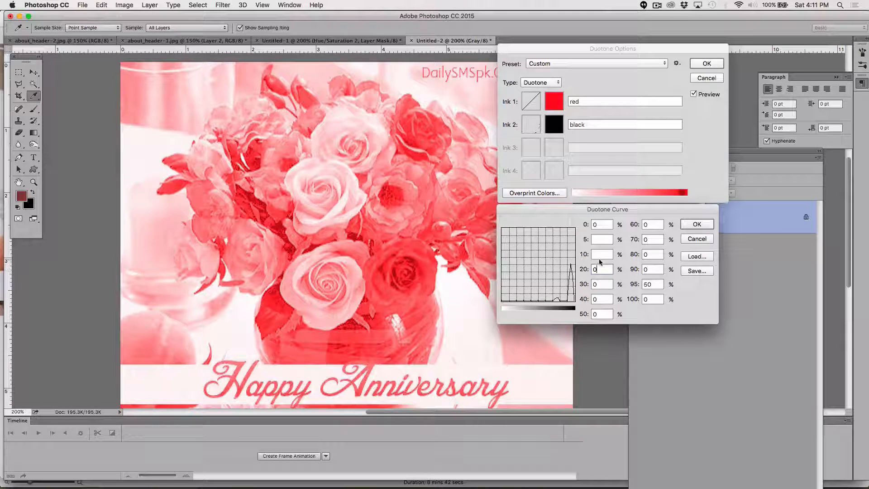
click(600, 254)
text(0)
click(602, 238)
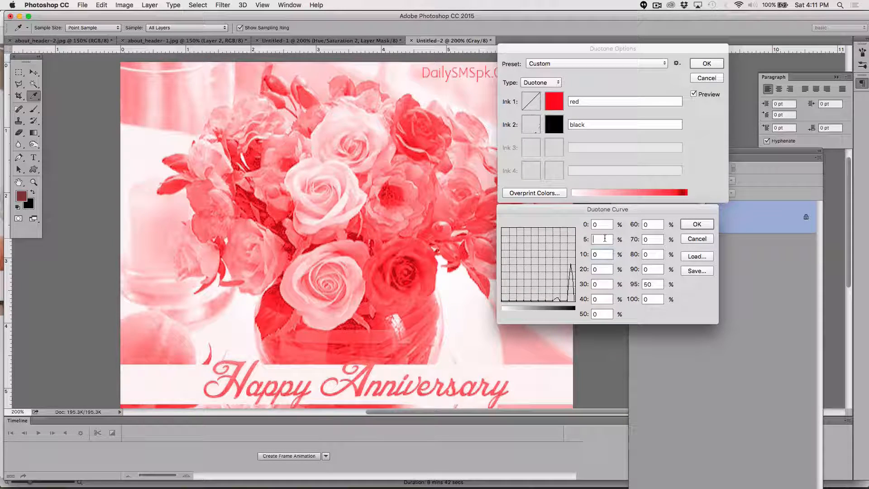
text(0)
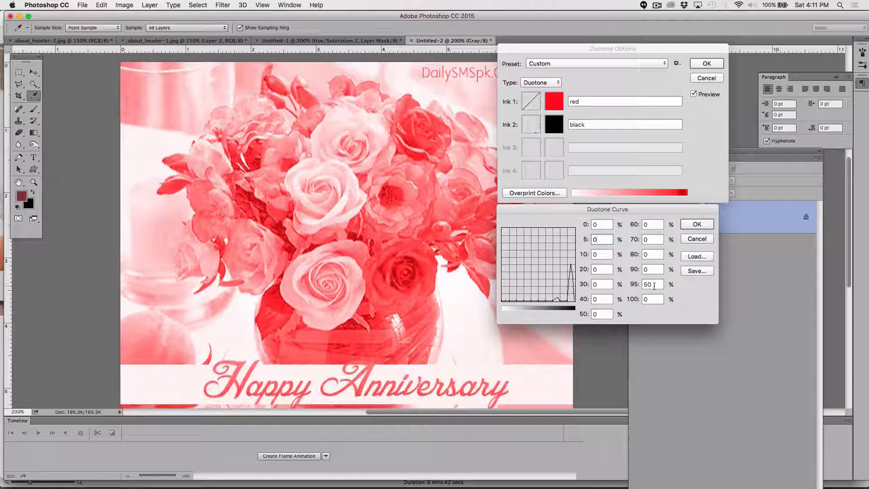
Step: Set the 95%, 90% and 80% points of Ink 2's curve to 80
drag(652, 285, 634, 286)
text(80)
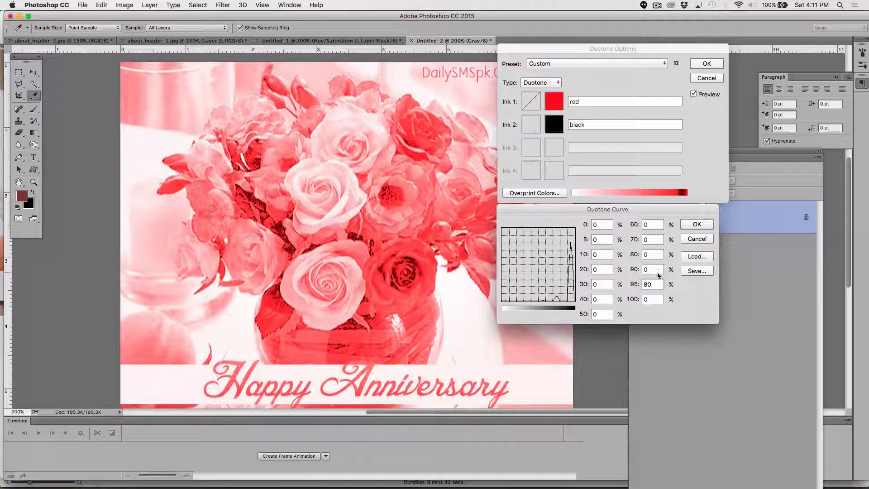
double_click(658, 272)
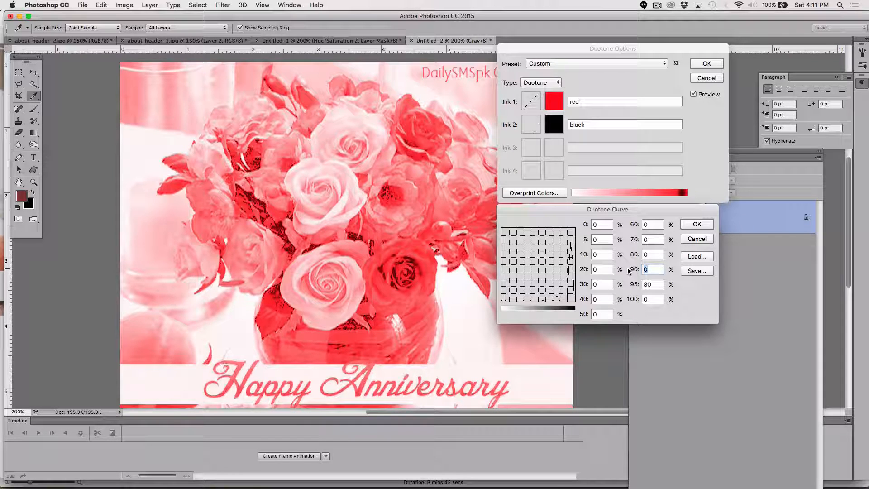
text(70)
double_click(658, 269)
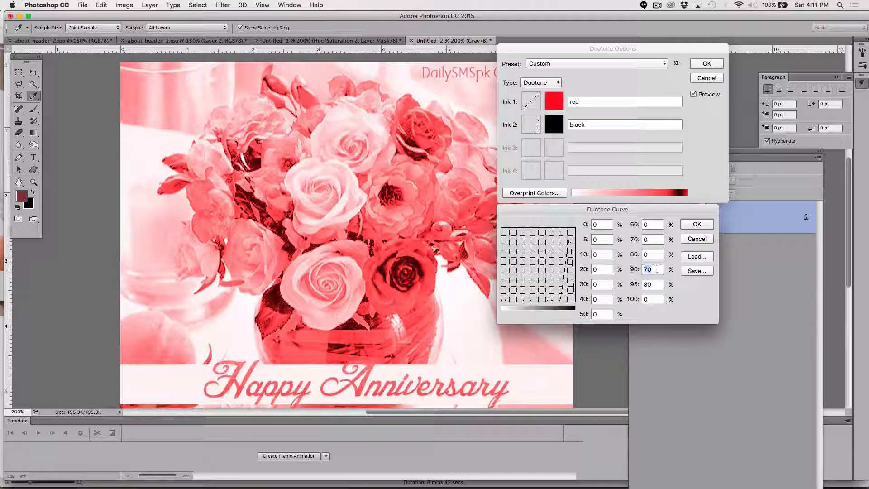
text(80)
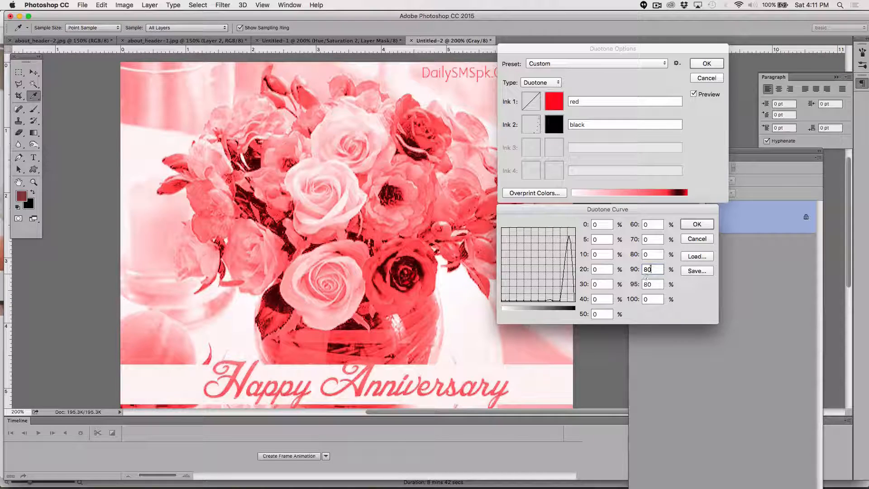
double_click(648, 254)
text(80)
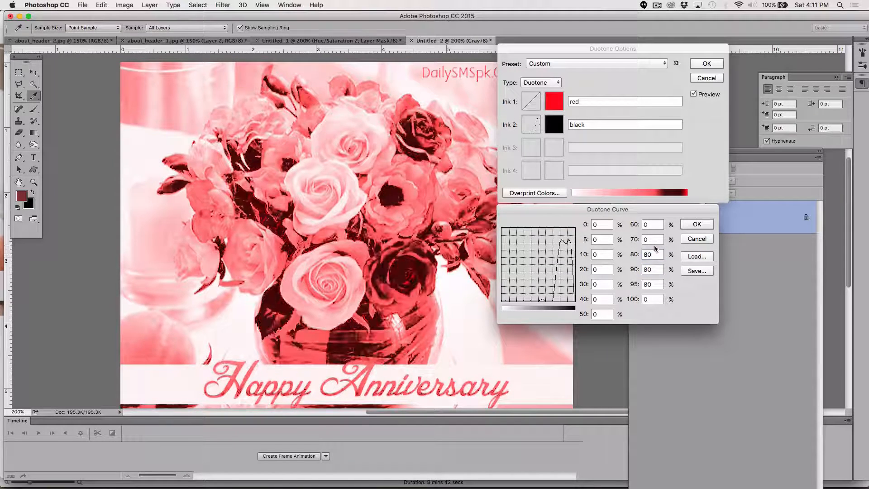
Step: Set the 70%, 60% and 50% points of Ink 2's curve to 60
click(655, 238)
double_click(655, 239)
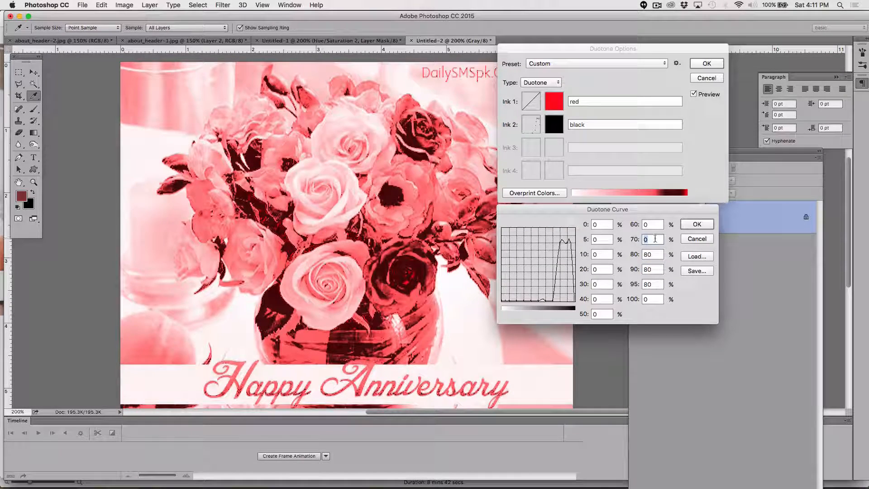
text(60)
double_click(650, 224)
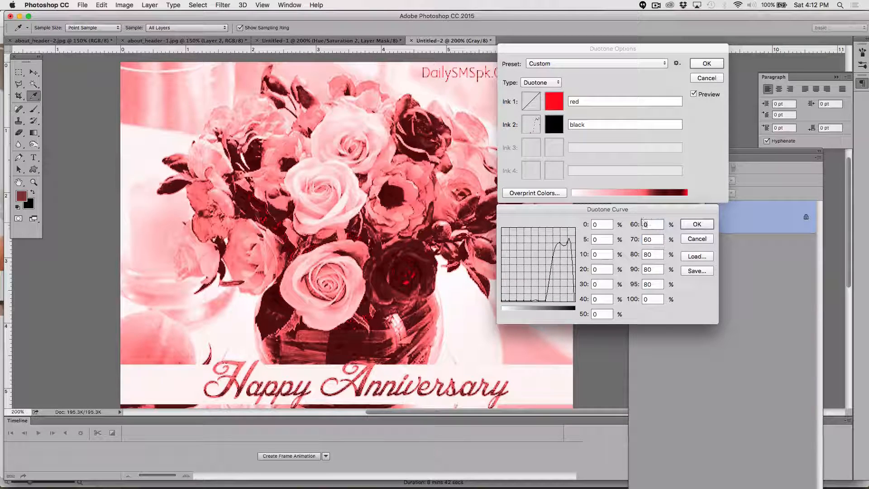
text(60)
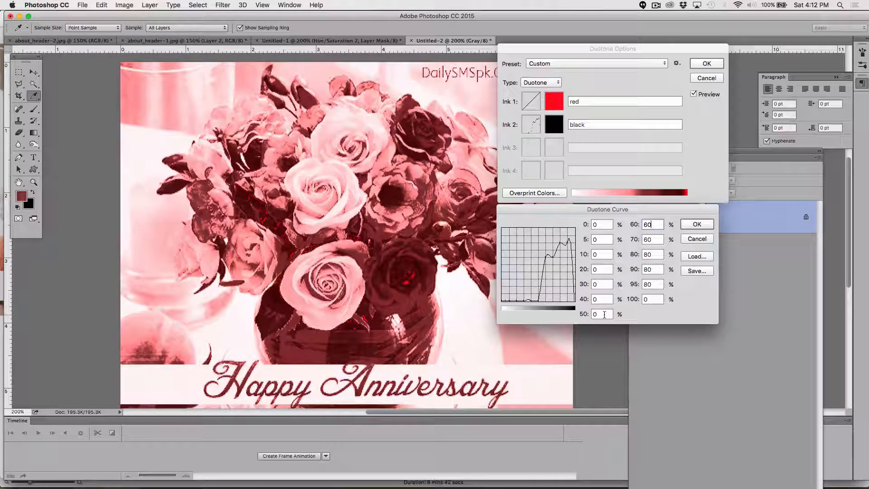
double_click(598, 314)
text(60)
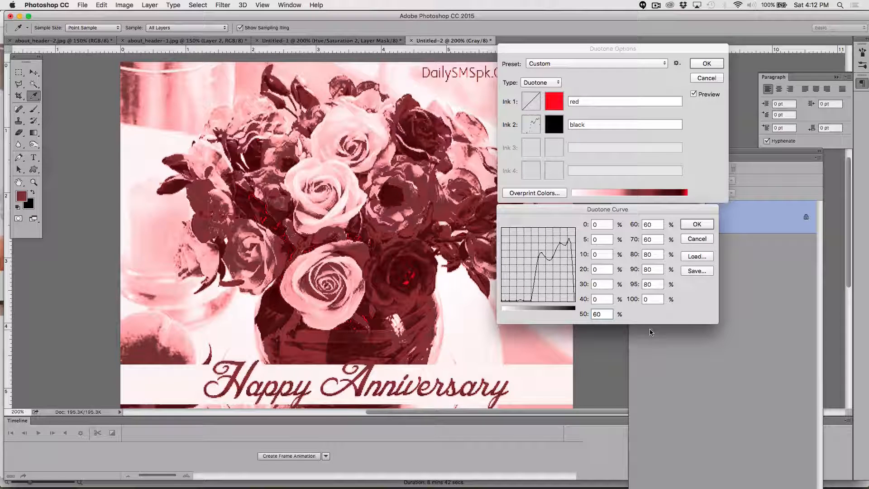
Step: Set the 50% and 60% points of Ink 2's curve to 5
double_click(607, 314)
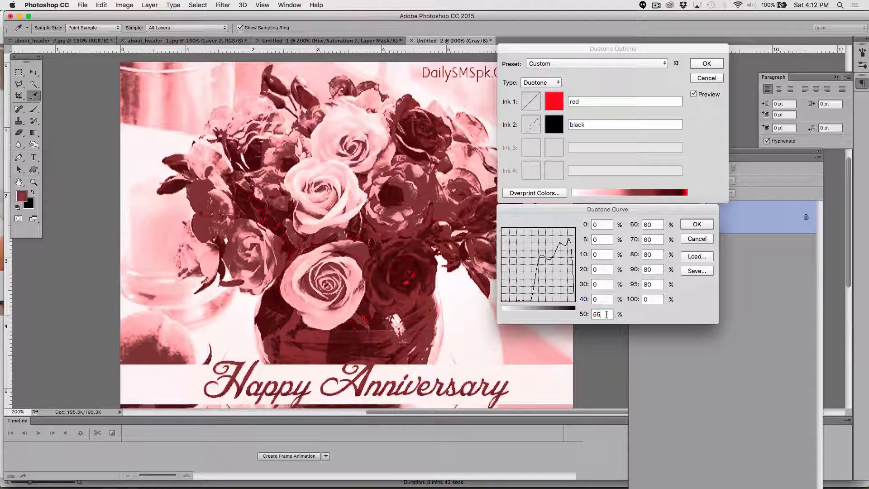
text(5)
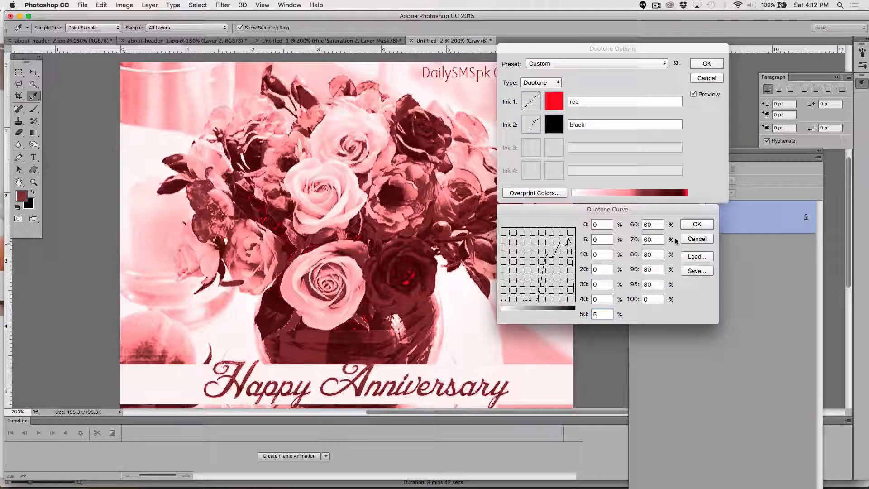
double_click(657, 225)
text(5)
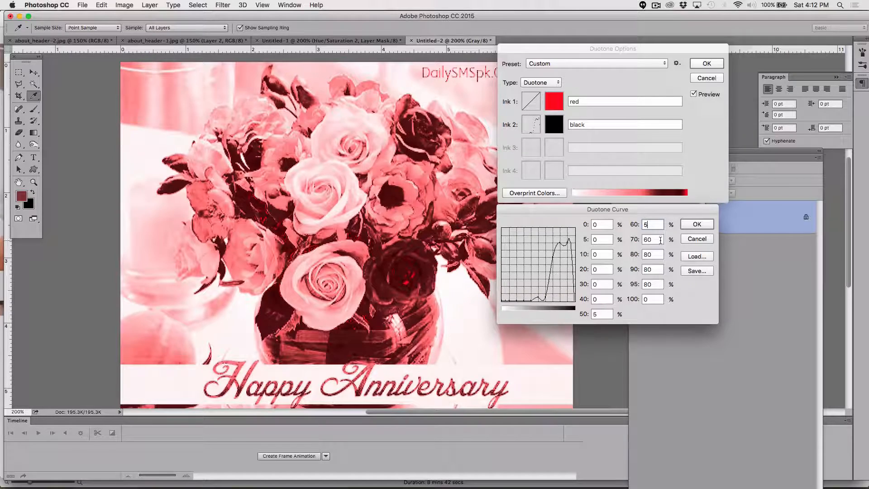
Step: Set the 70% point of Ink 2's curve to 5 and close the curve
double_click(656, 239)
text(5)
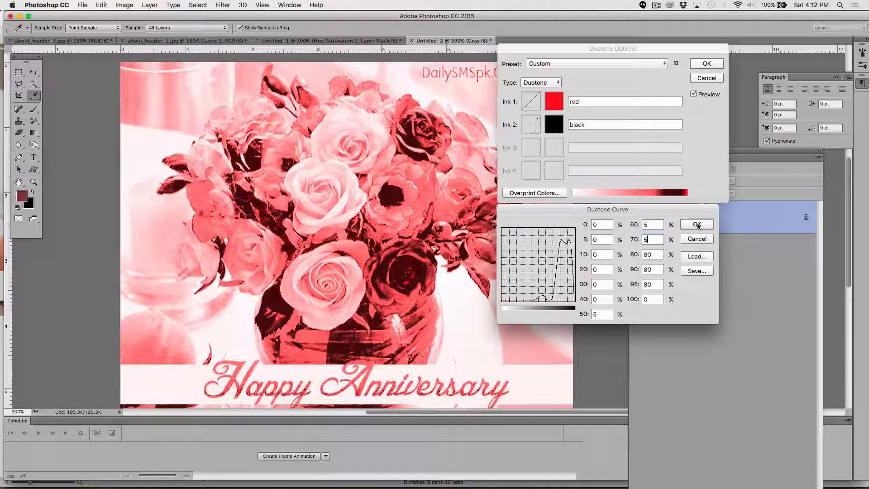
click(697, 223)
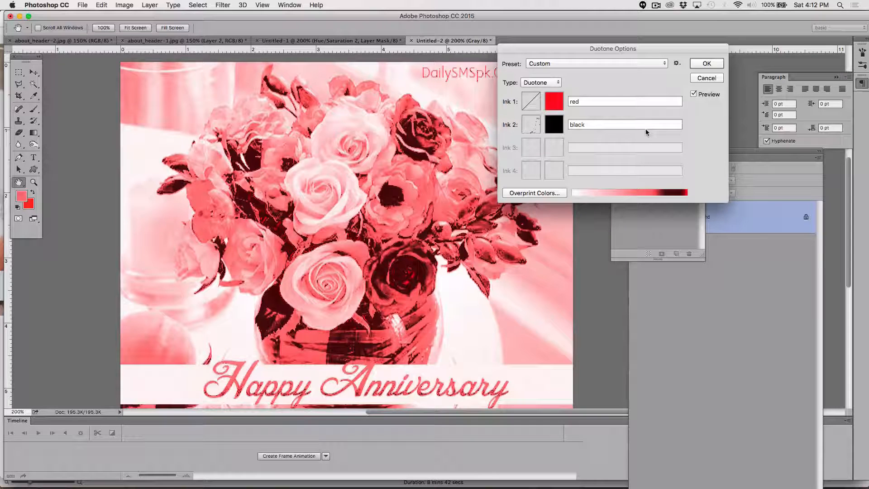
Step: Open Ink 1's curve and set its 5%, 10%, 20%, 30%, 40% and 50% points to 5, 10, 20, 30, 40 and 50
click(531, 105)
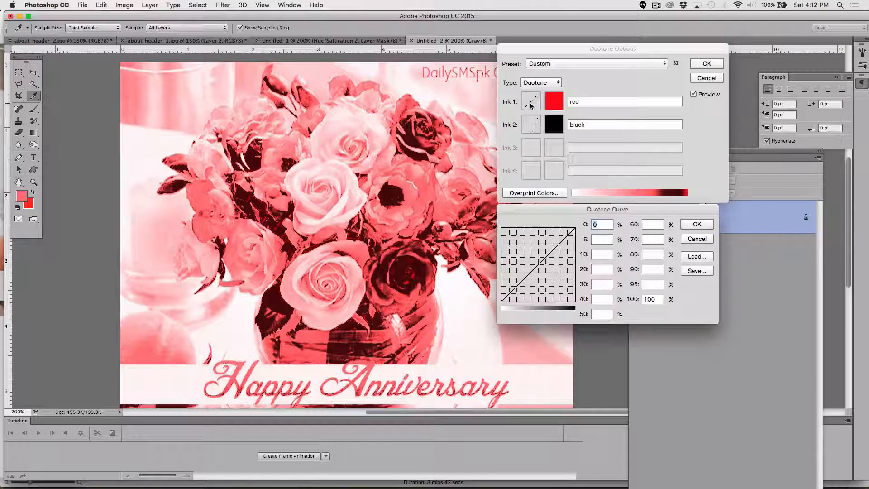
click(598, 239)
text(5)
click(601, 254)
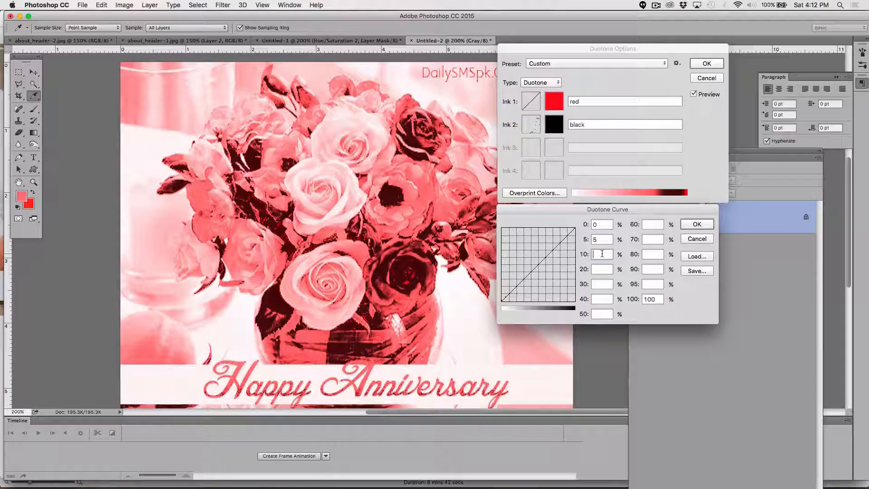
text(10)
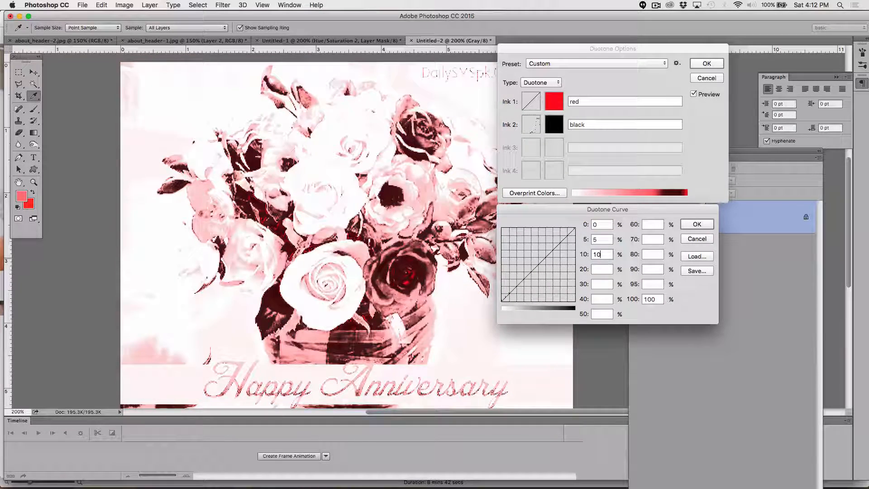
click(601, 269)
text(20)
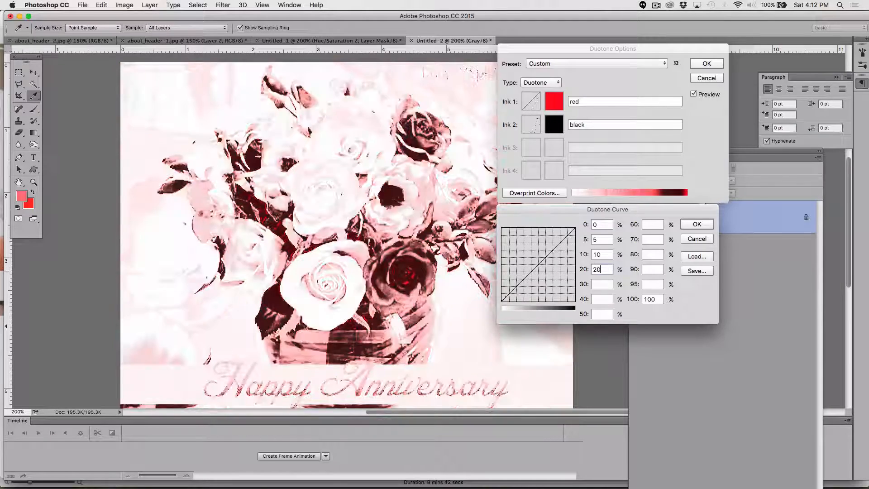
click(603, 285)
text(30)
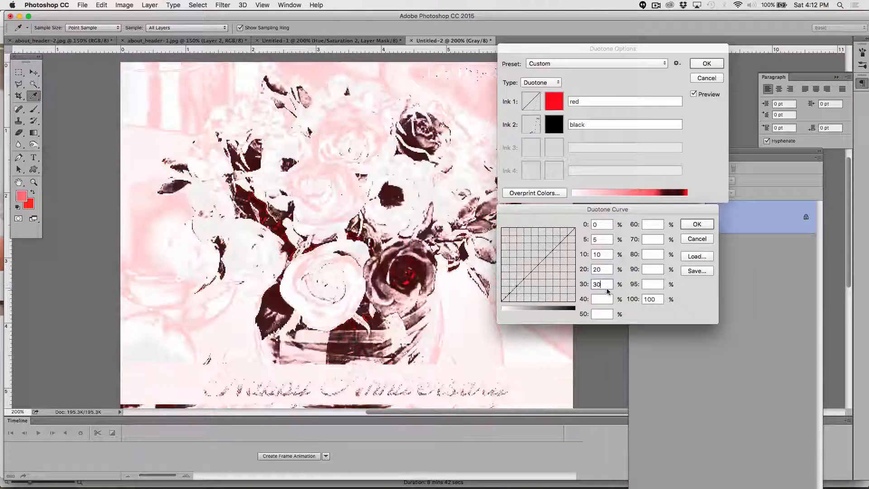
click(605, 298)
text(40)
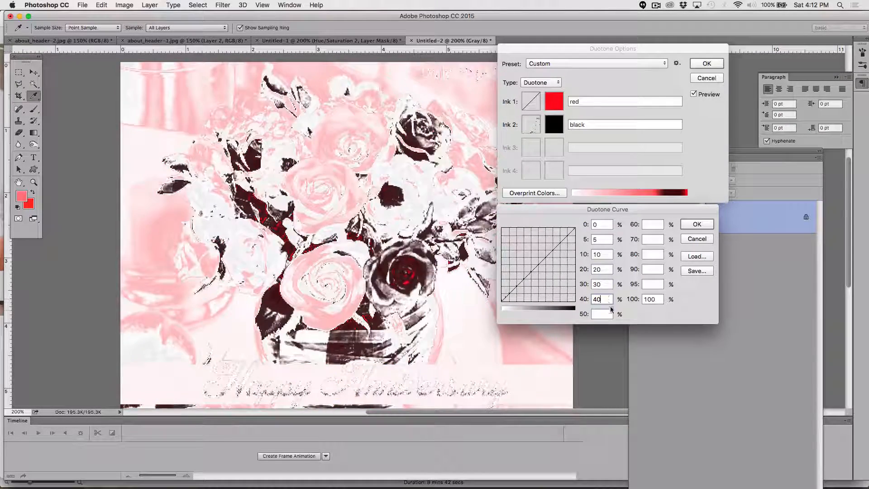
click(606, 314)
text(50)
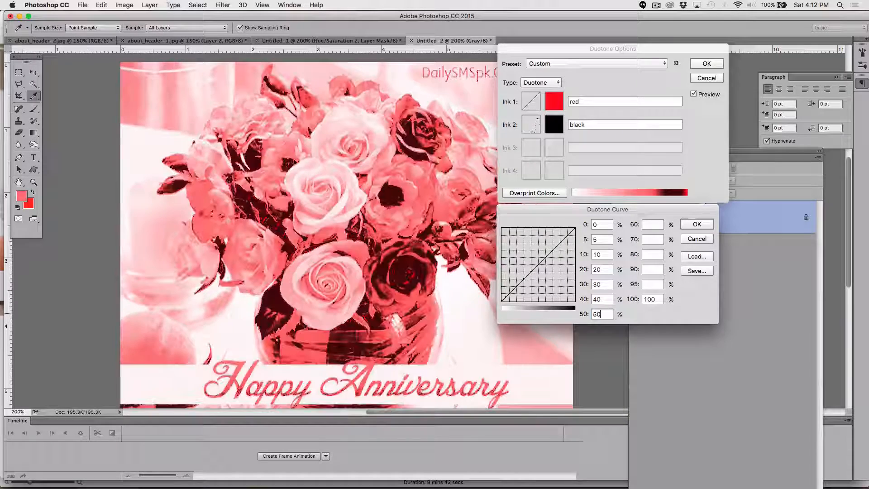
text(50)
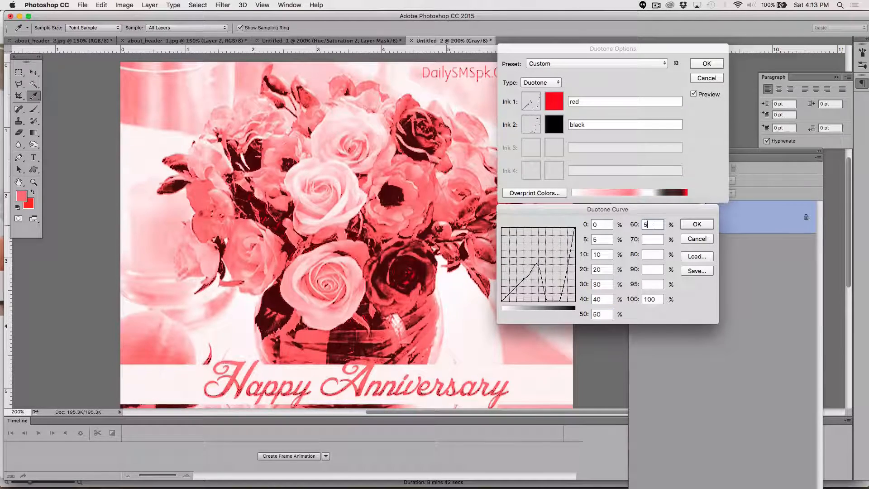
Step: Set Ink 1's 60%, 70%, 80%, 90% and 95% points to 50, 70, 80, 90 and 95
click(653, 239)
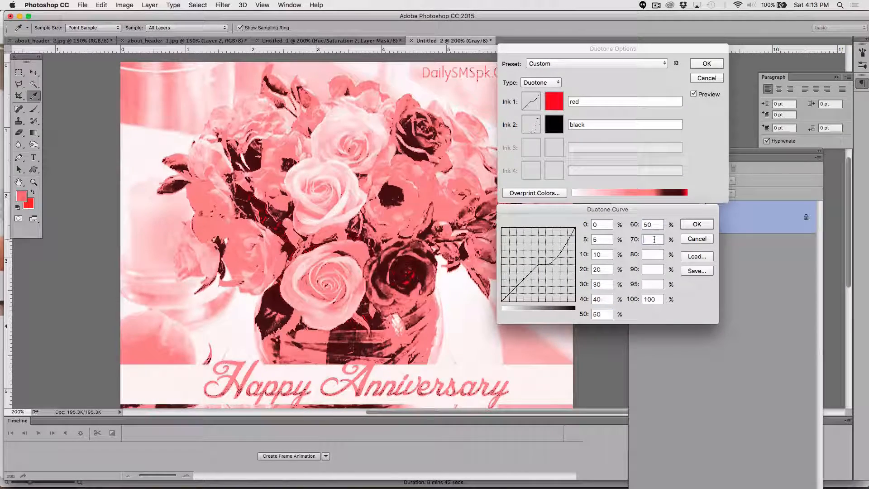
text(70)
click(652, 253)
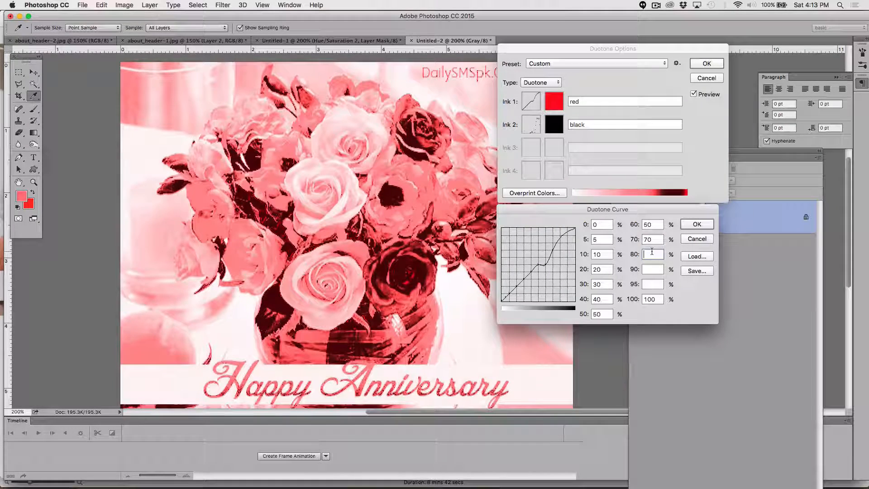
text(80)
click(647, 267)
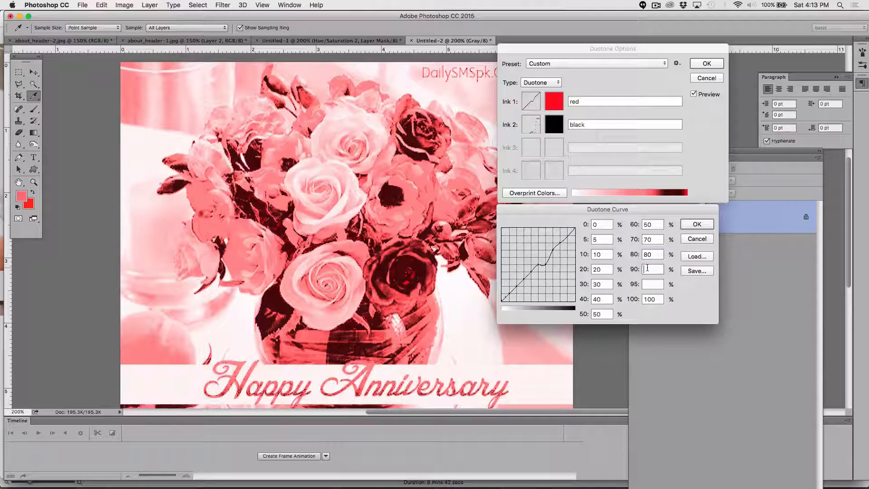
text(90)
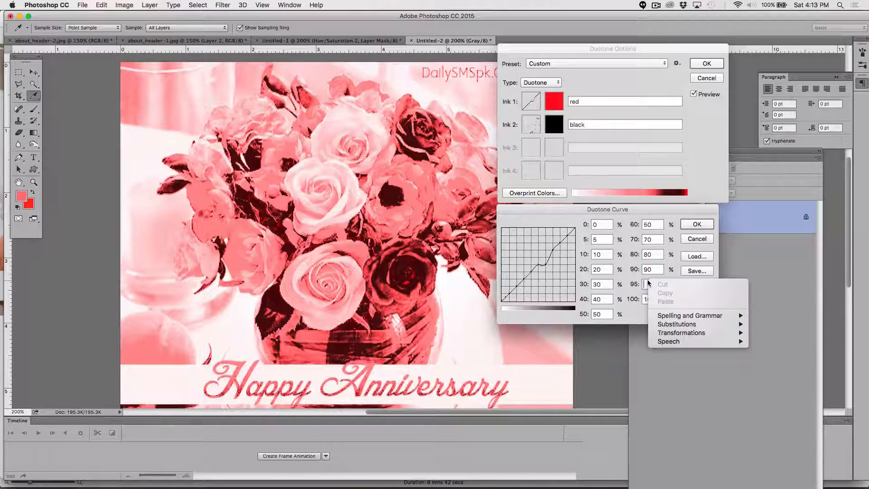
right_click(648, 282)
click(648, 282)
text(95)
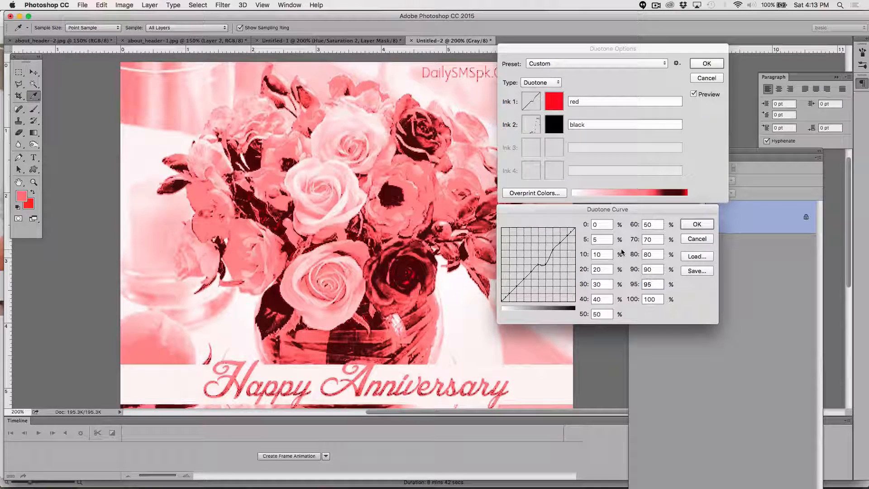
drag(603, 270, 585, 270)
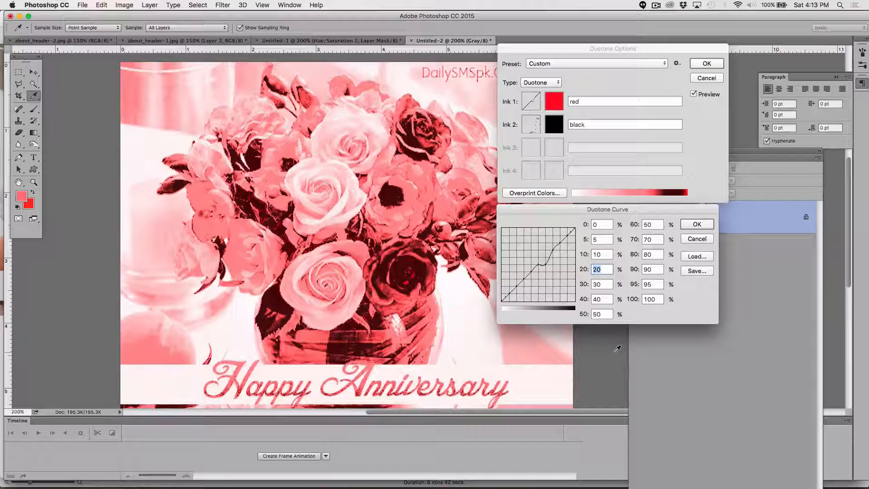
text(50)
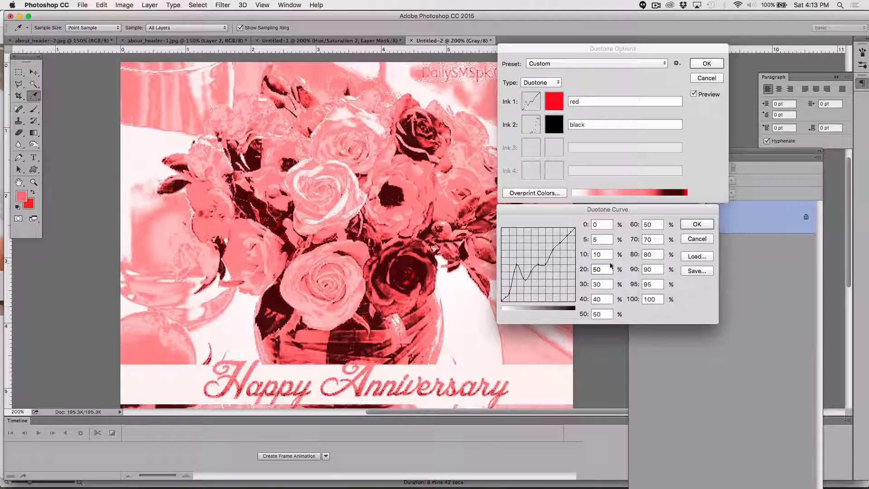
double_click(592, 269)
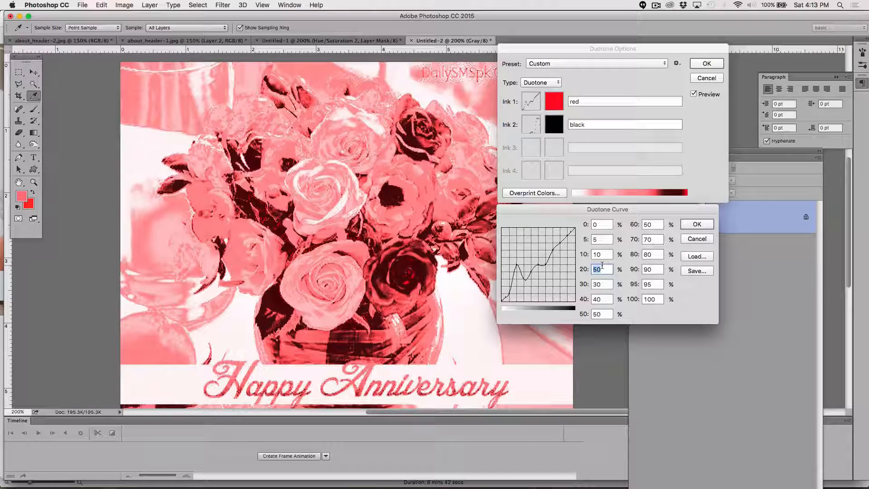
text(20)
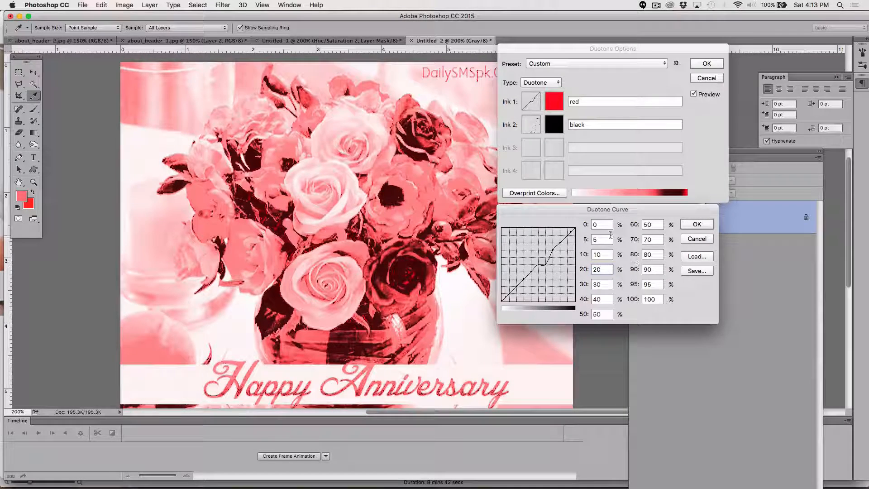
Step: Set Ink 1's 5%, 10% and 50% curve points to 0 and its 20% point to 10, then close the curve
double_click(591, 240)
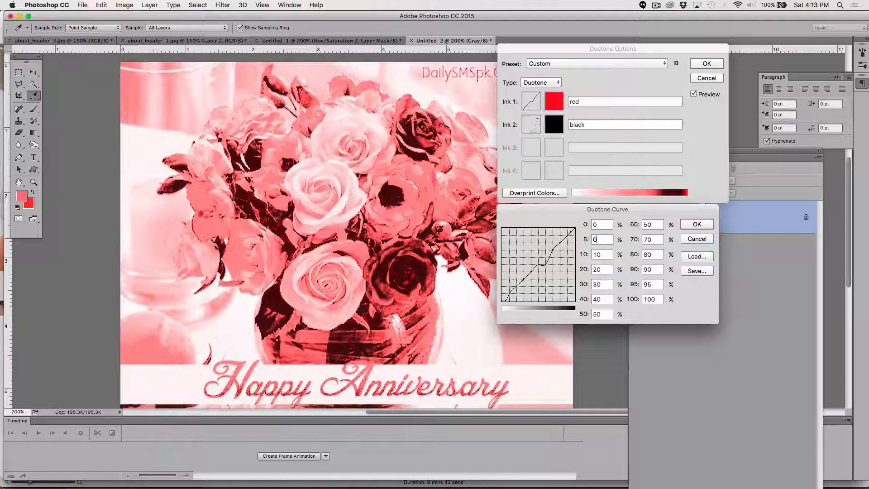
text(0)
key(Tab)
text(0)
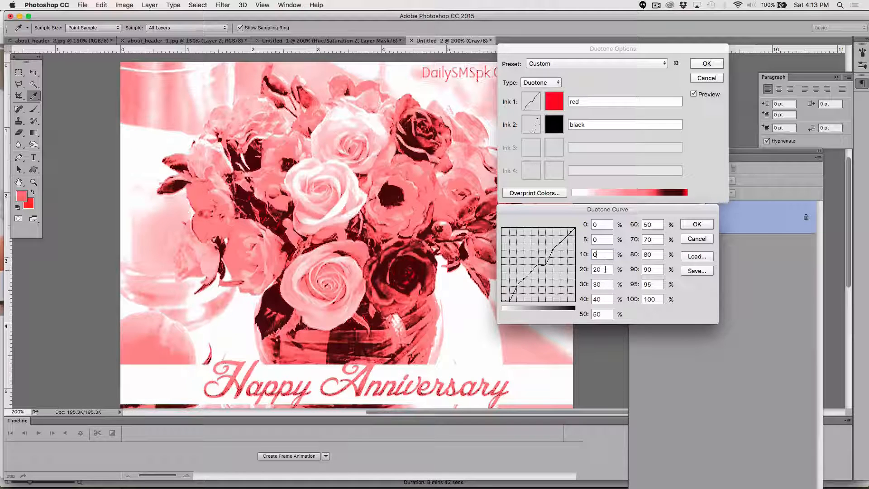
key(Tab)
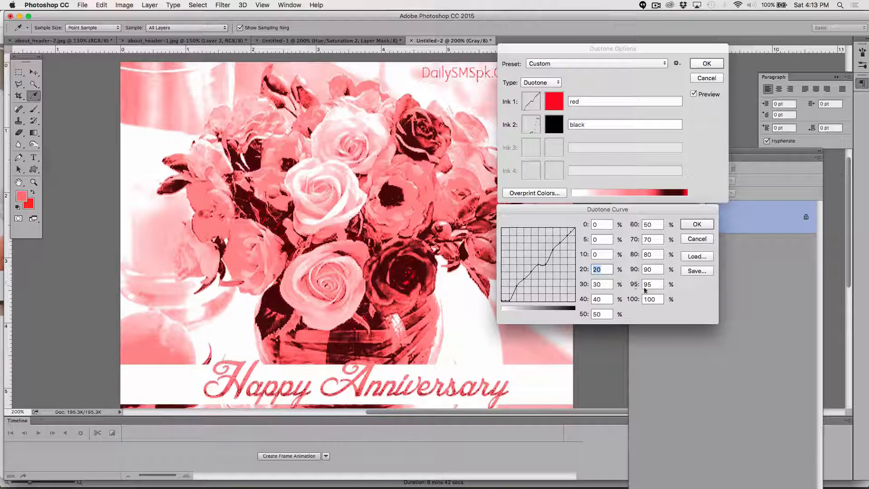
text(0)
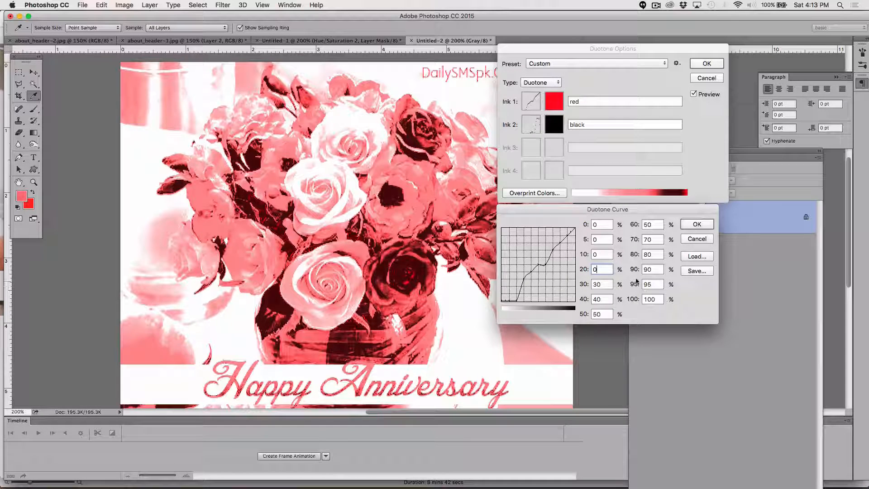
text(10)
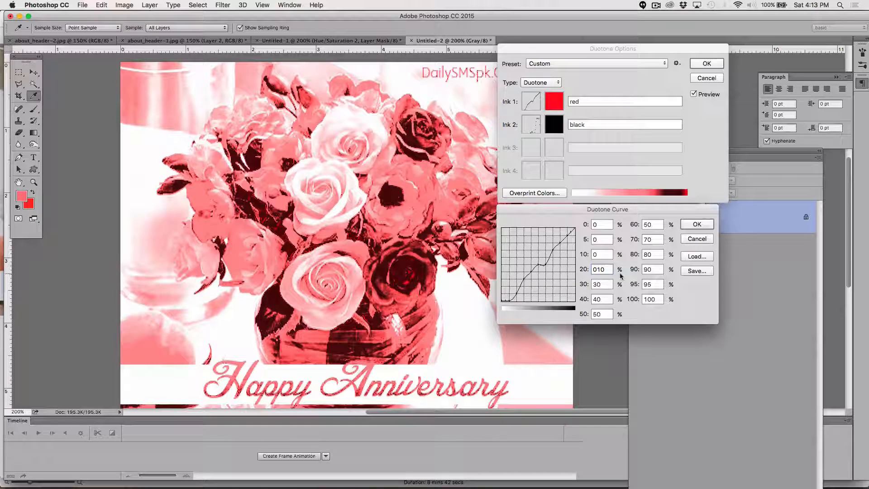
drag(610, 270, 580, 268)
text(10)
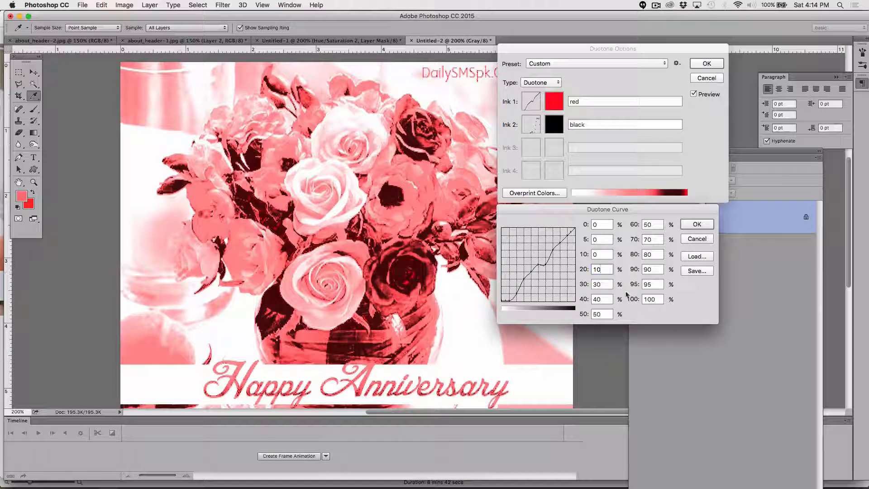
double_click(598, 312)
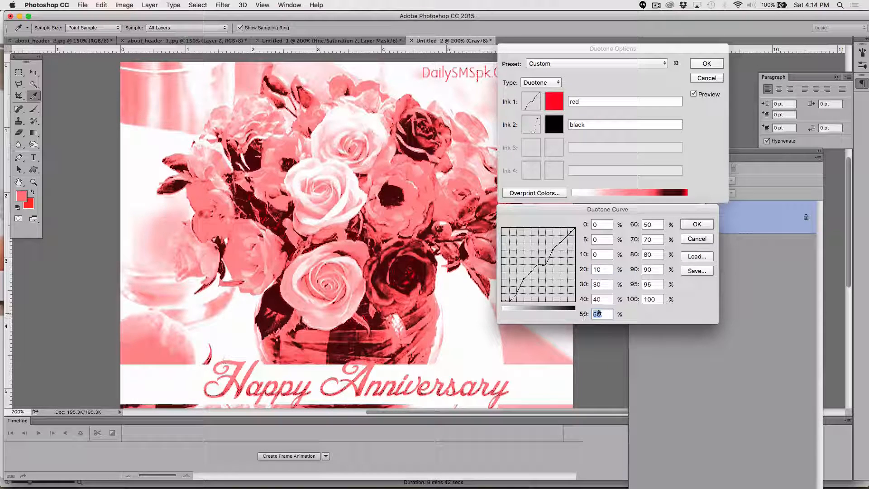
text(0)
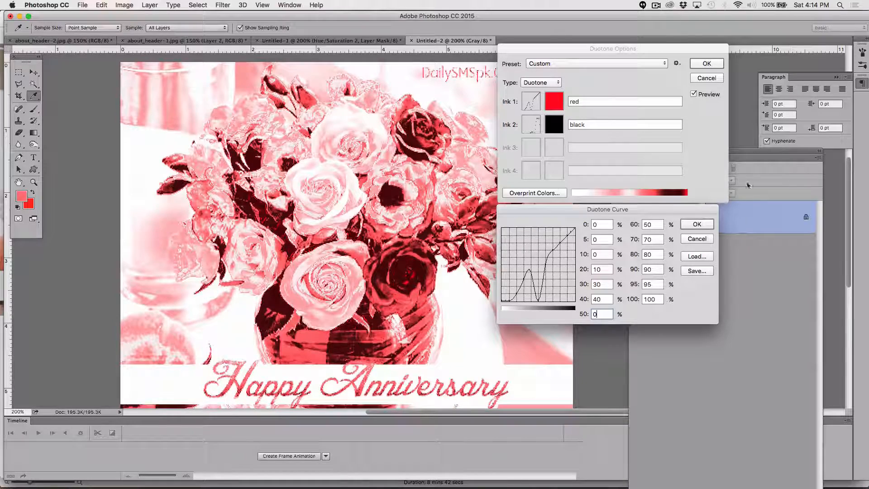
click(696, 226)
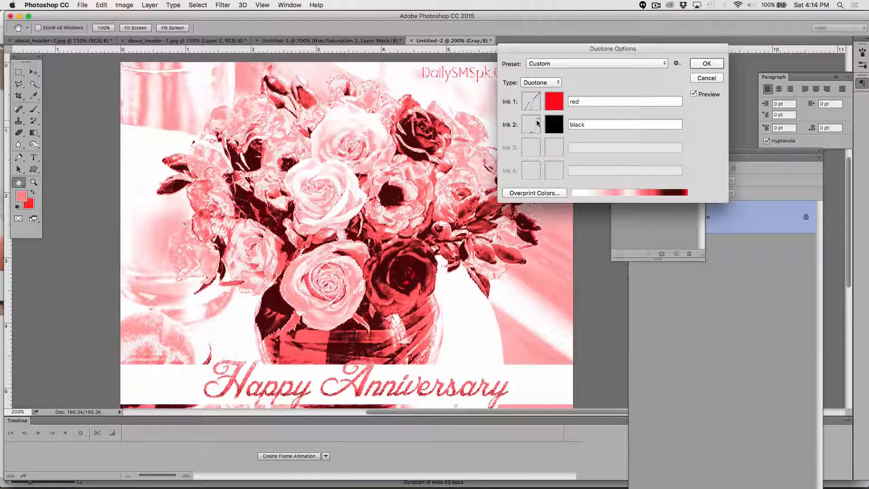
Step: Open Ink 2's curve, set its 50% point to 0 and close it
click(537, 124)
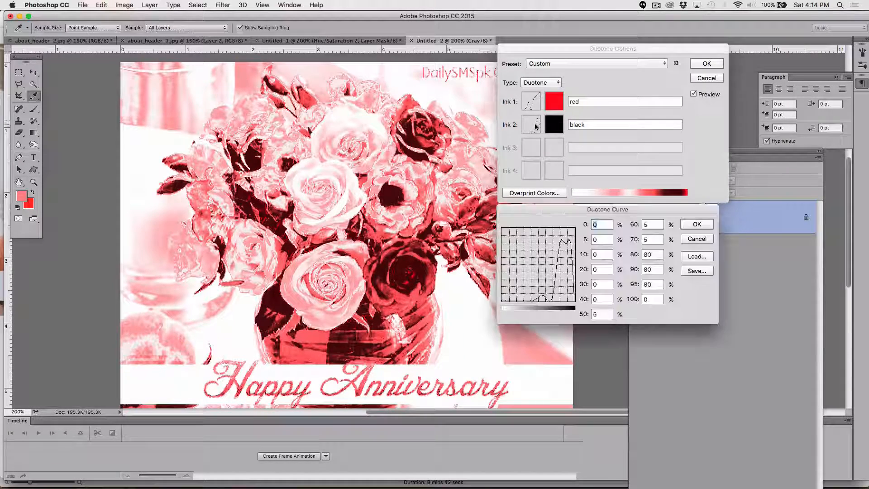
double_click(606, 313)
text(0)
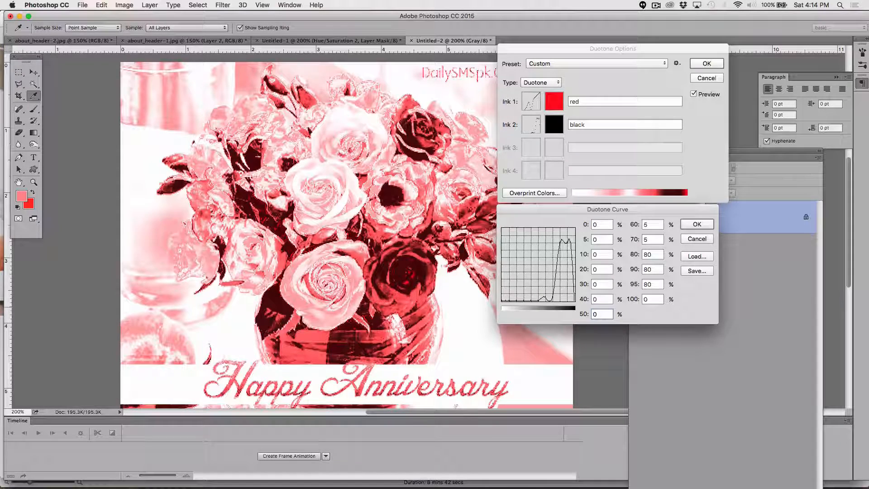
click(695, 225)
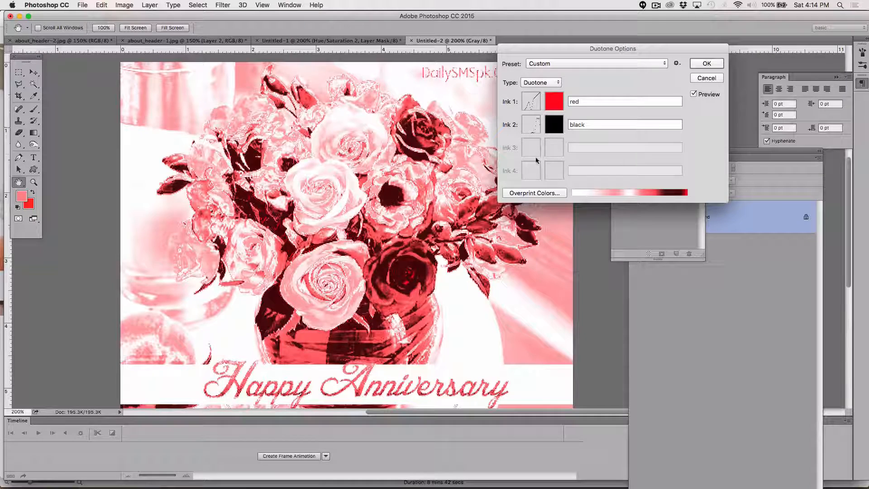
Step: Switch the duotone type to Tritone and set Ink 3's color to yellow fdff3d
click(532, 82)
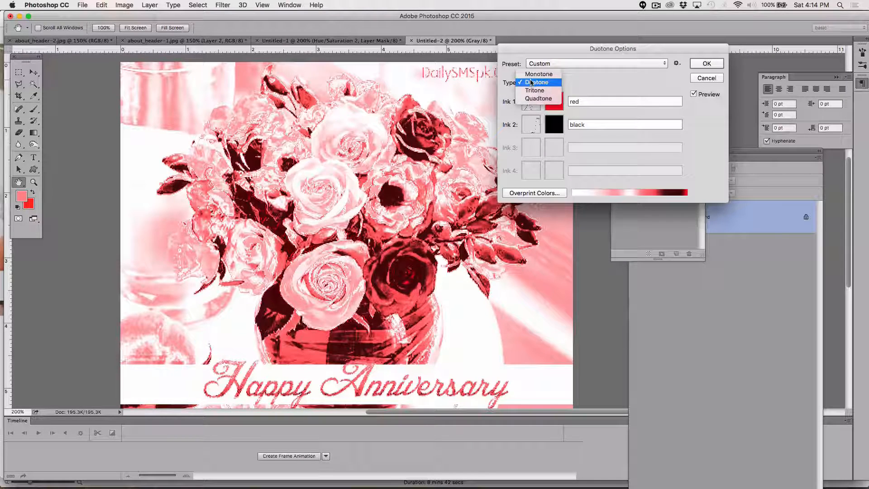
click(534, 90)
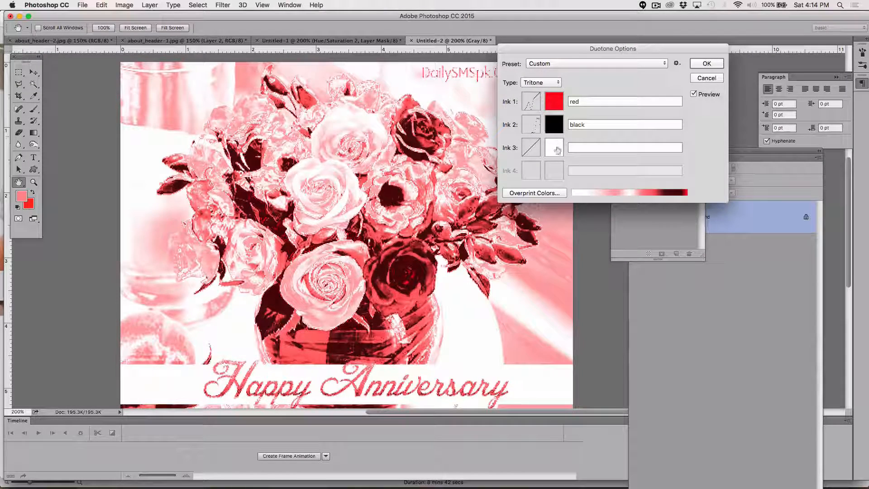
click(556, 149)
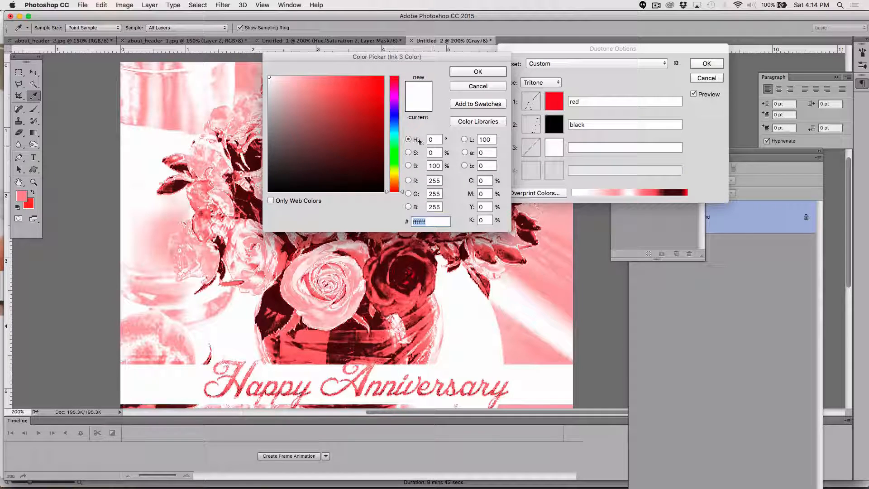
click(396, 172)
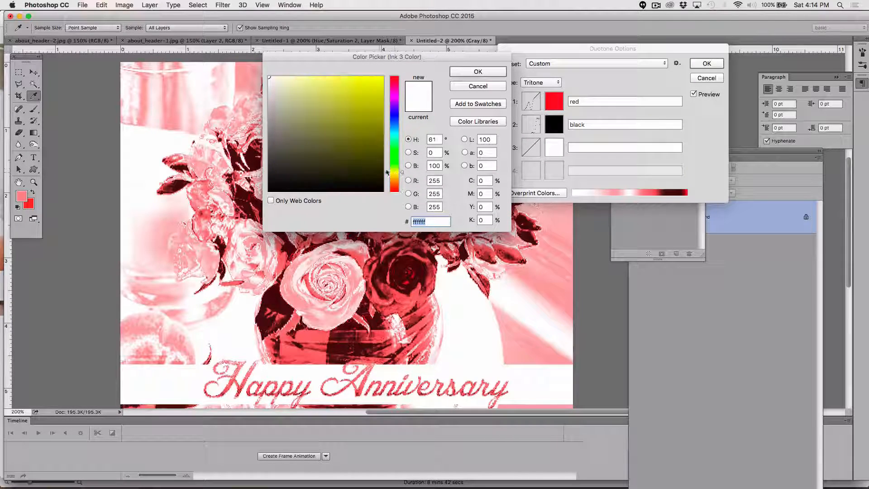
drag(332, 93, 356, 77)
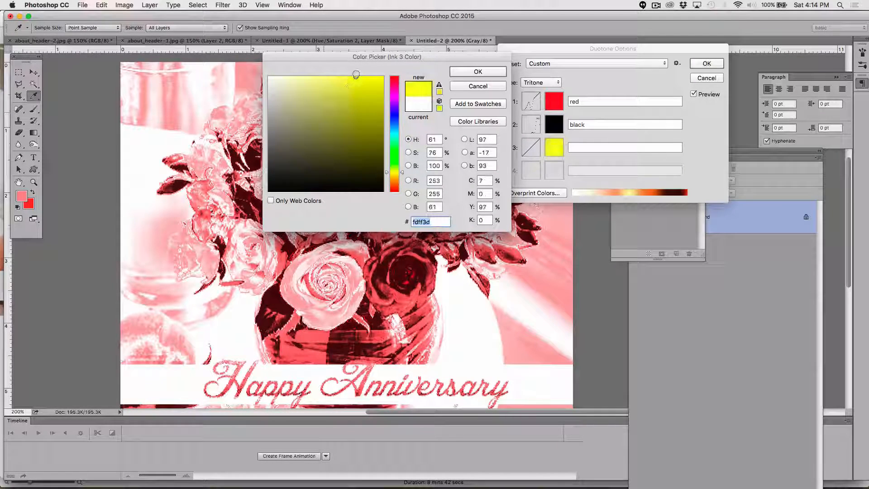
click(456, 72)
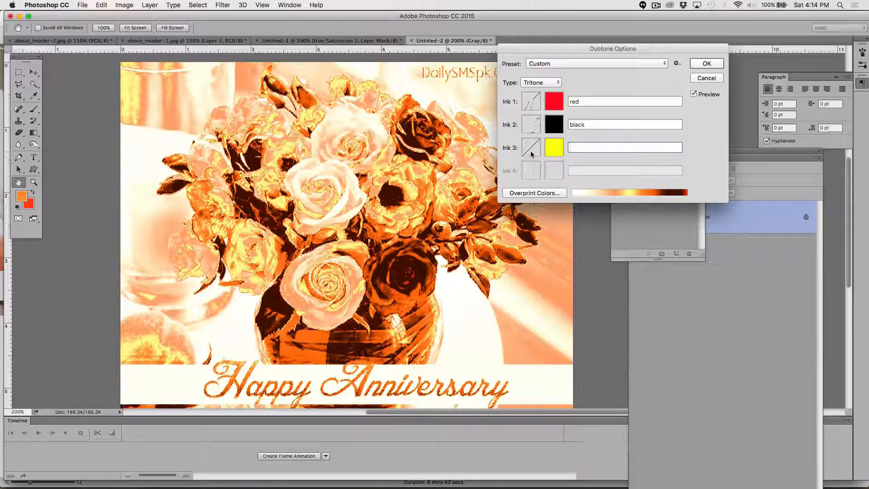
Step: Open Ink 3's curve and set its 5%, 10%, 20%, 30% and 40% points to 0 and its 50% point to 100
click(532, 154)
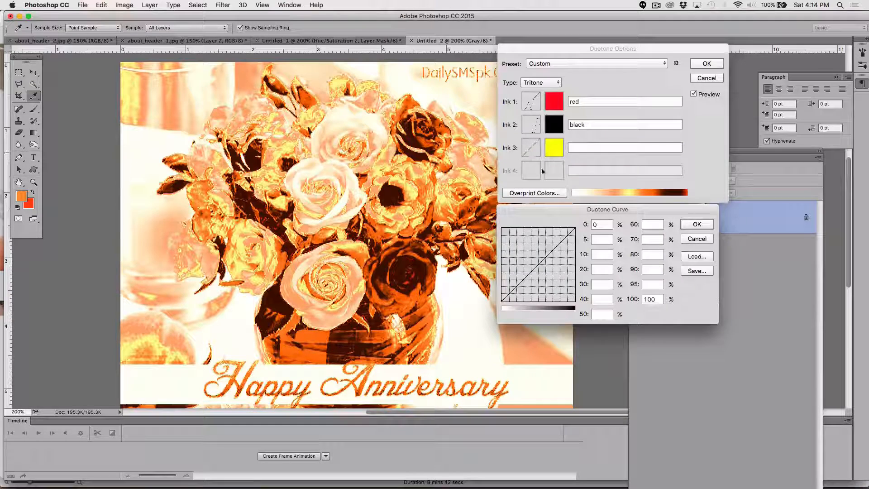
click(599, 239)
text(0)
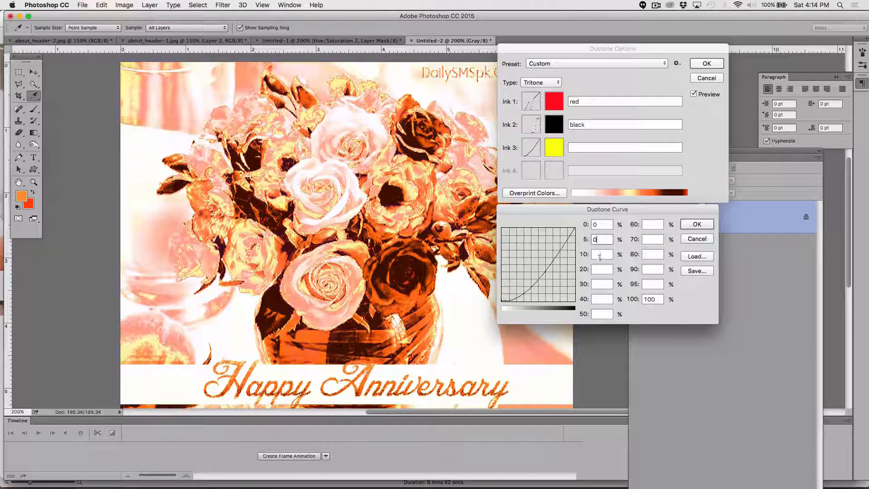
click(601, 254)
text(0)
click(599, 269)
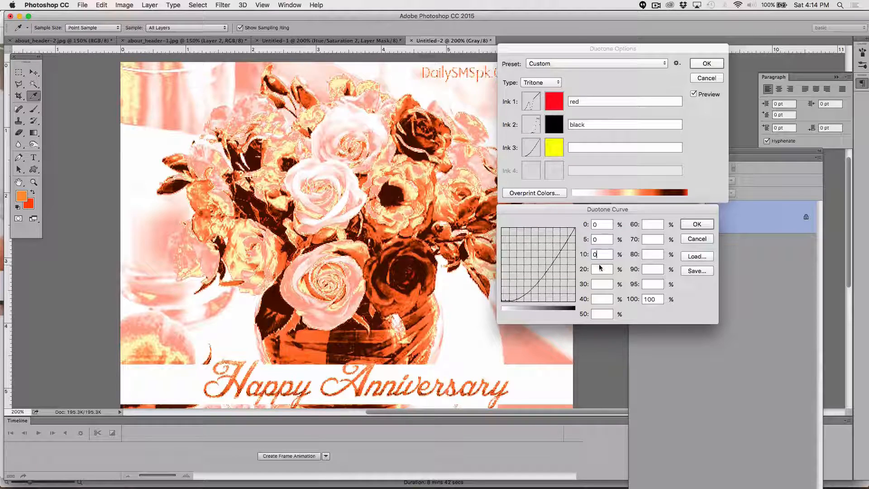
text(00)
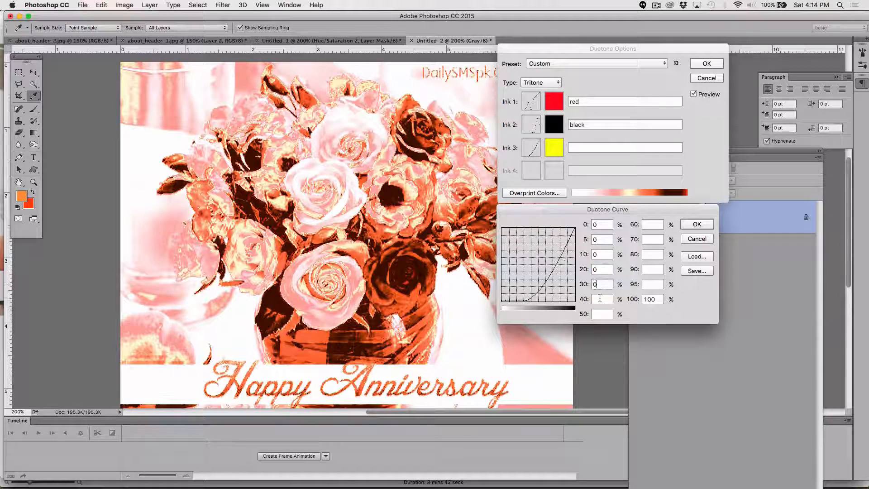
click(601, 298)
text(0)
click(602, 315)
text(100)
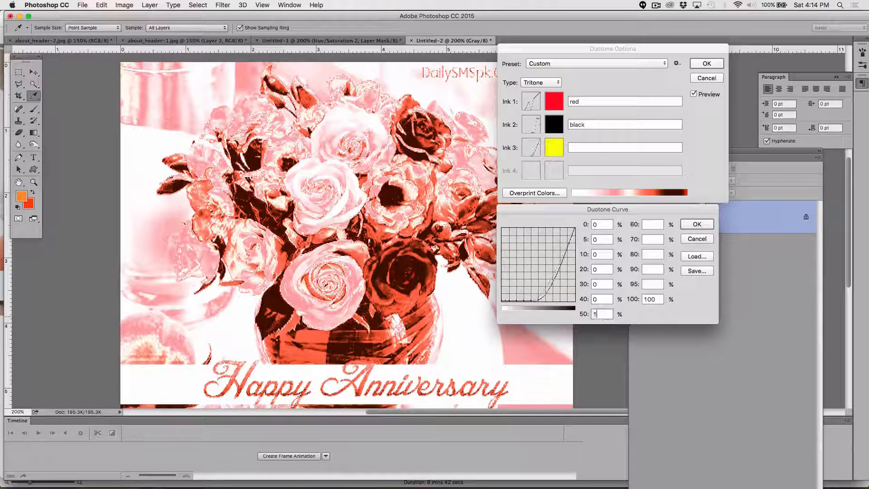
Step: Set Ink 3's 60%, 70%, 80%, 90% and 95% curve points to 0
click(647, 224)
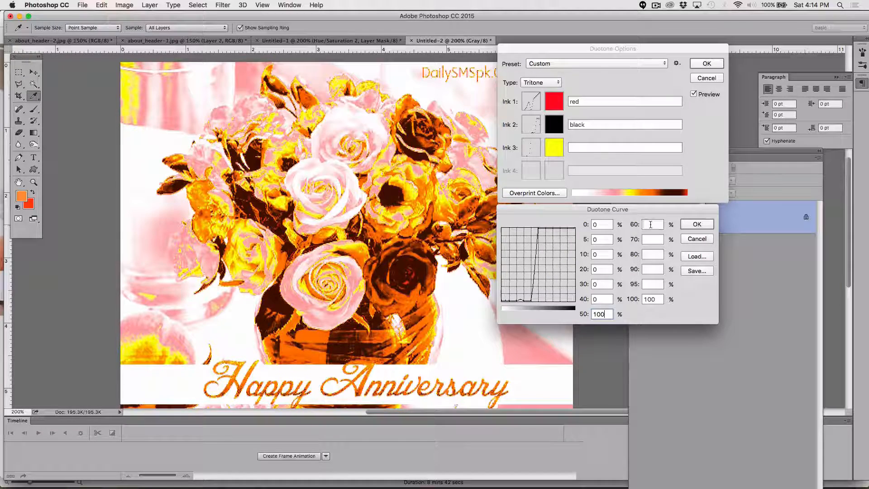
text(0)
click(646, 240)
text(0)
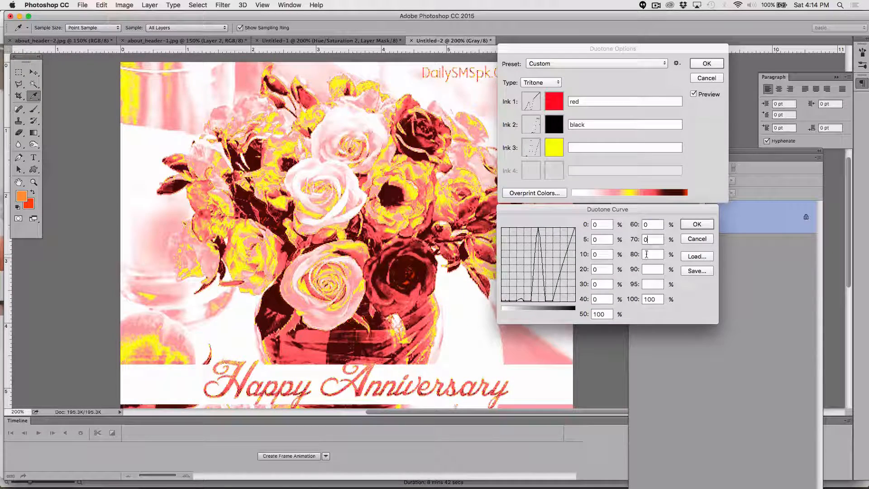
click(646, 254)
text(0)
click(647, 269)
text(0)
click(649, 284)
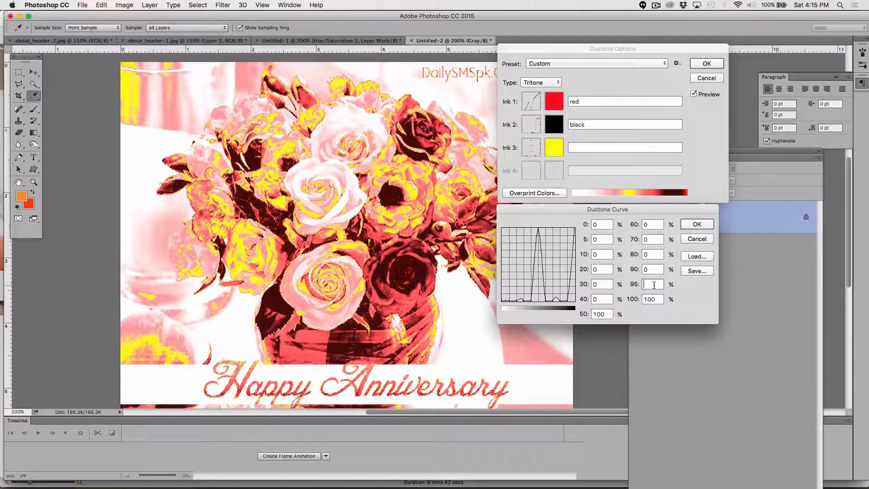
text(0)
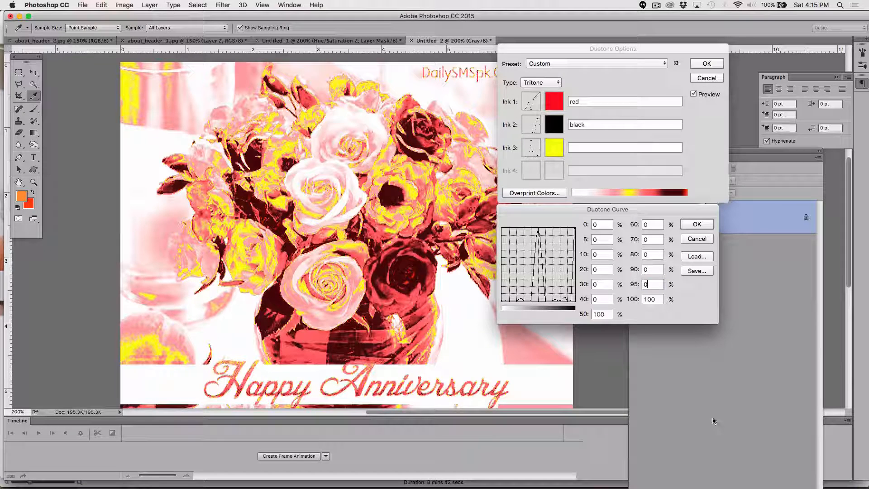
Step: Set Ink 3's 40%, 50% and 60% curve points to 50, then close the curve
click(603, 298)
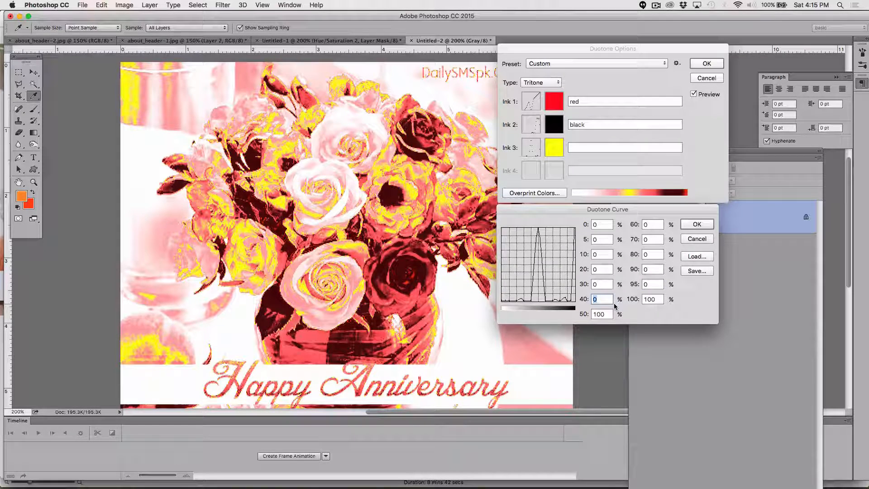
text(50)
key(Tab)
text(50)
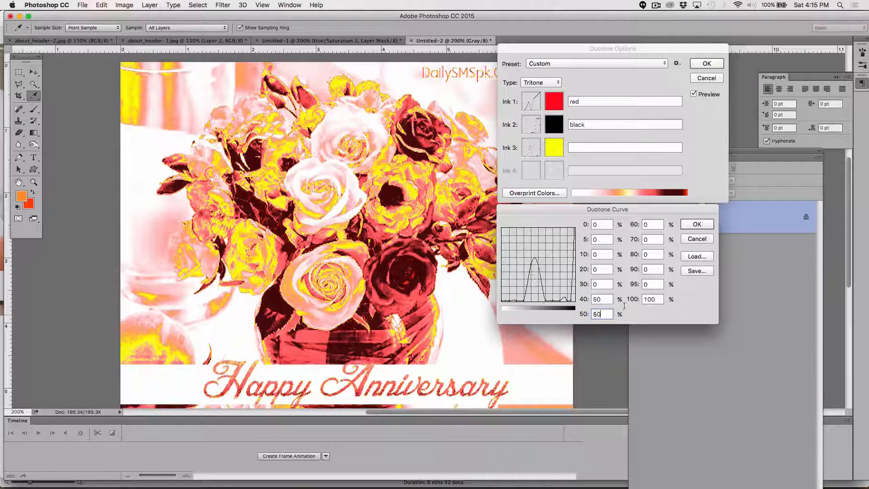
click(648, 224)
text(5)
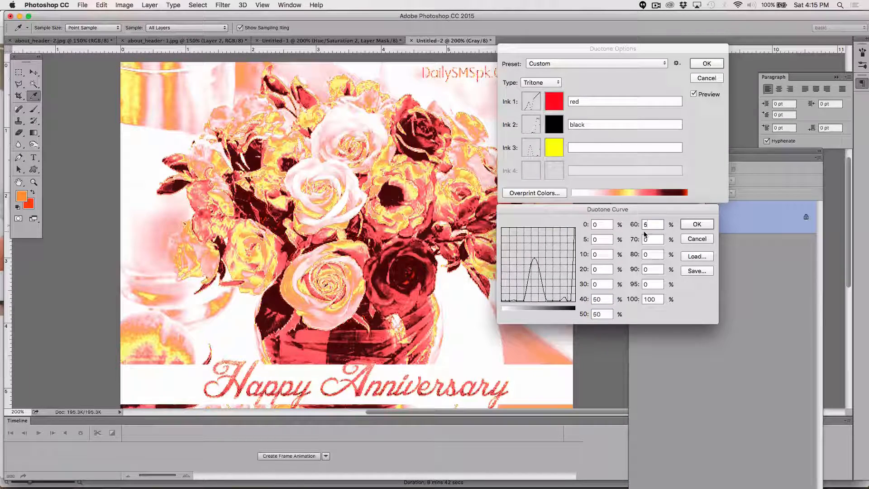
text(0)
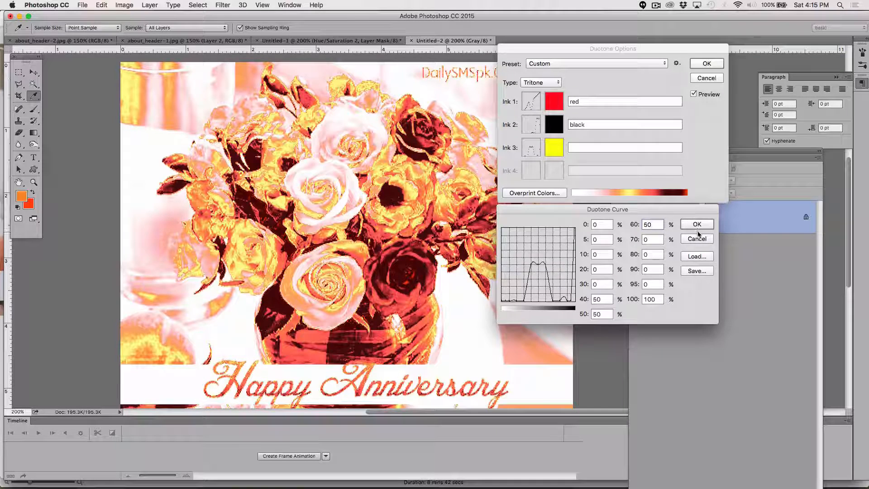
click(692, 224)
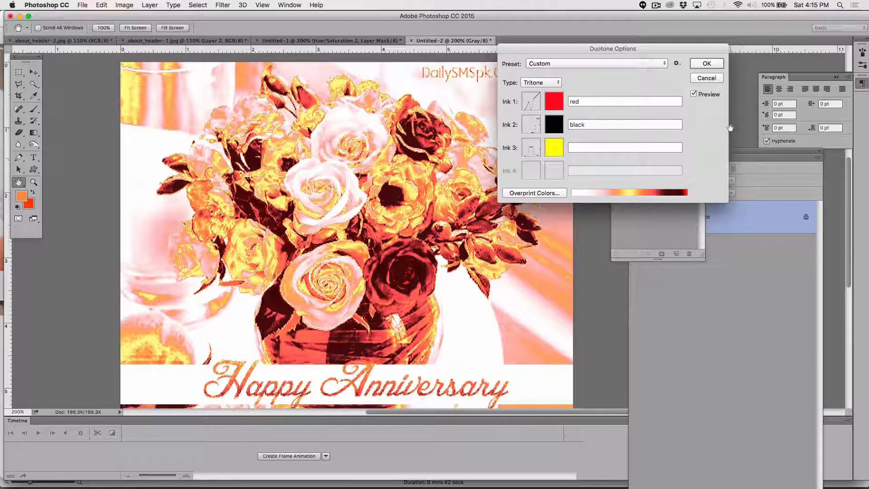
Step: Try to apply the tritone, then name Ink 3 yellow
click(707, 64)
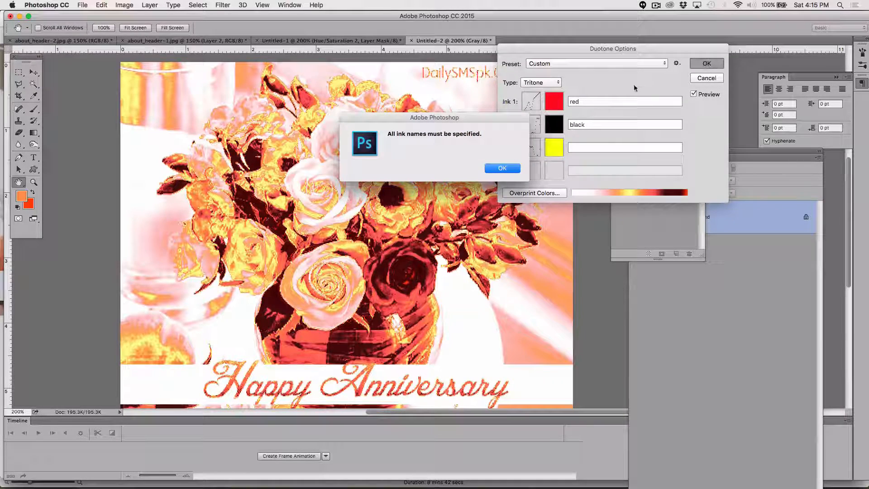
click(502, 169)
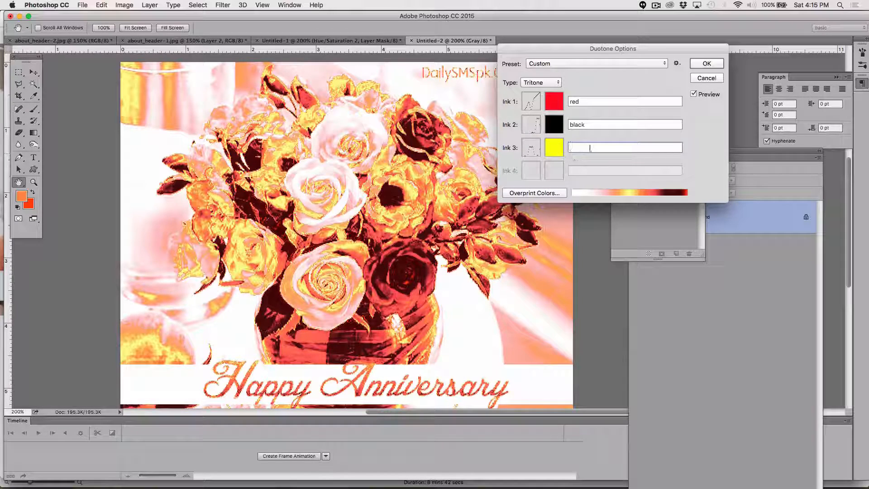
click(582, 148)
text(yel)
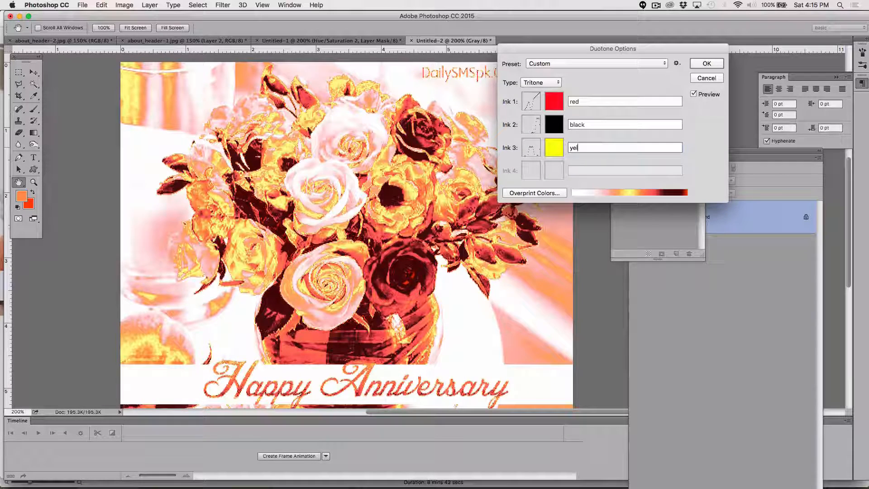
text(low)
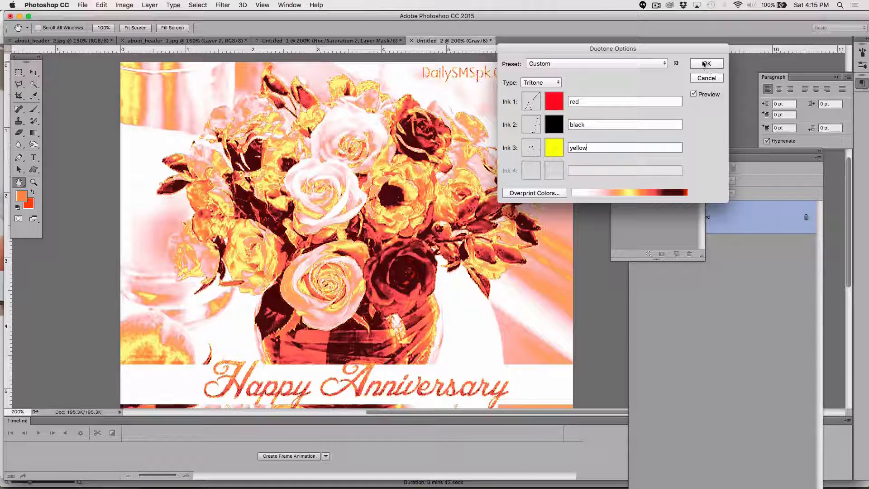
Step: Change Ink 1's color to purple 9f15c2
click(552, 101)
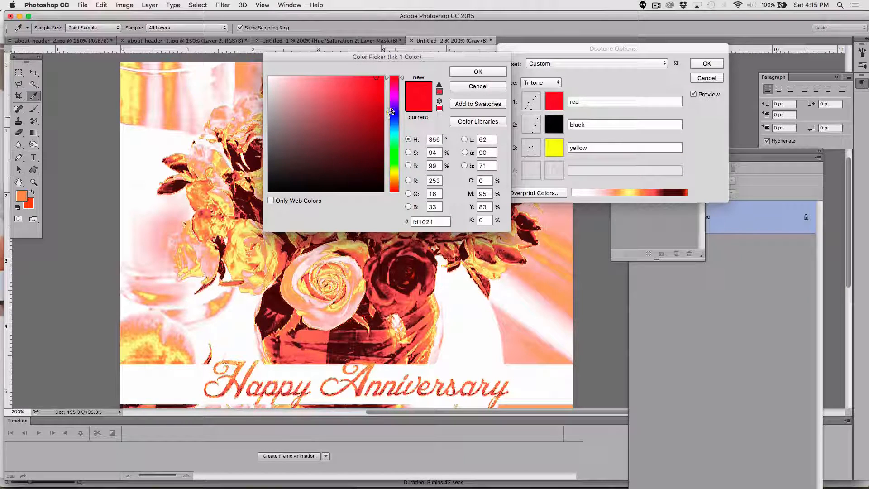
click(395, 93)
click(373, 124)
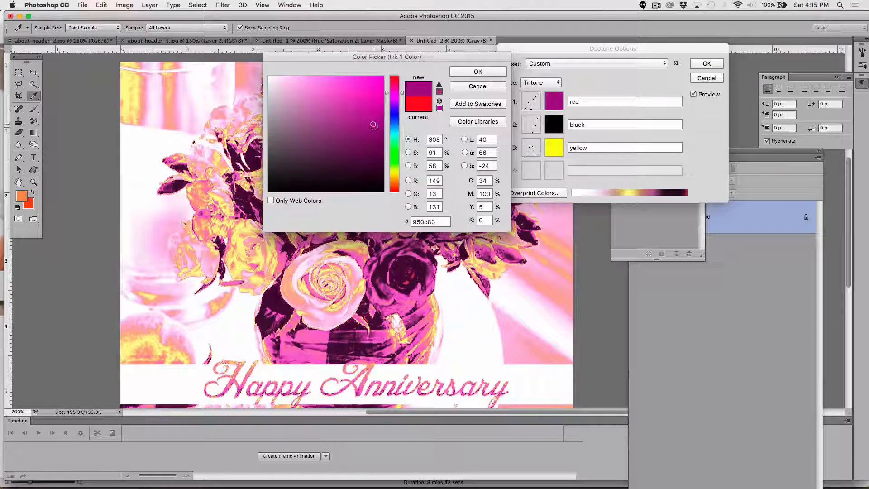
click(393, 117)
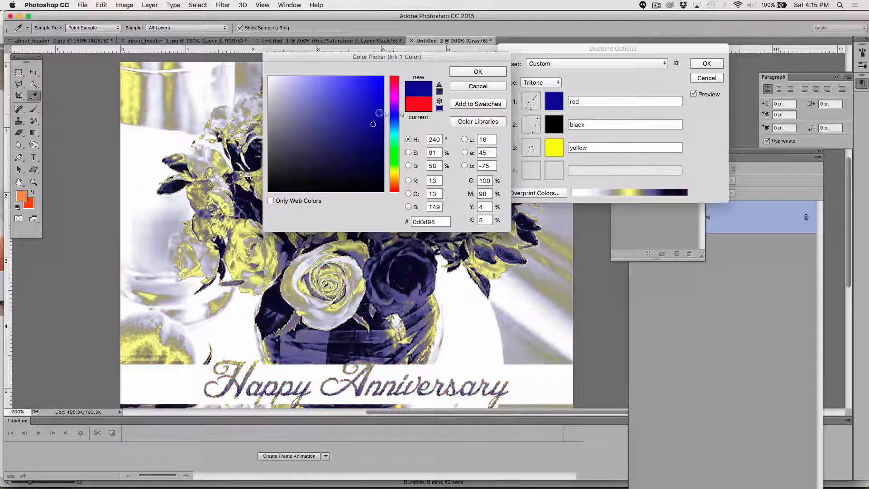
drag(394, 111, 397, 101)
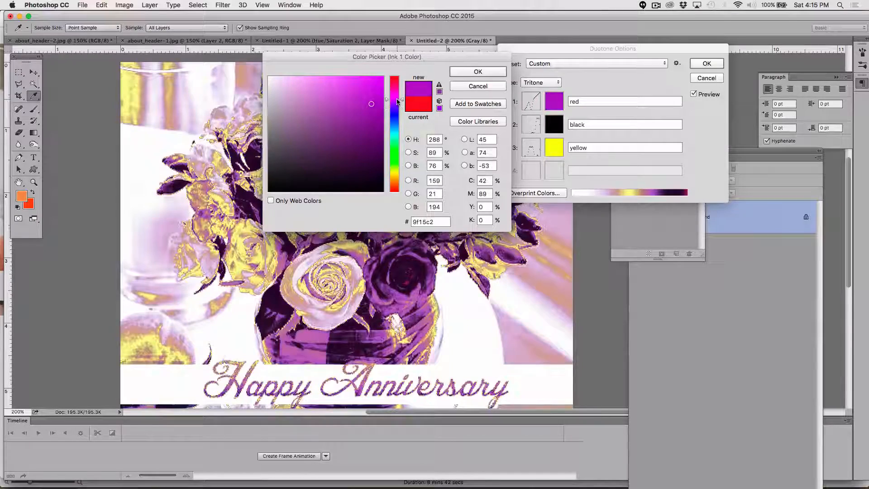
click(477, 73)
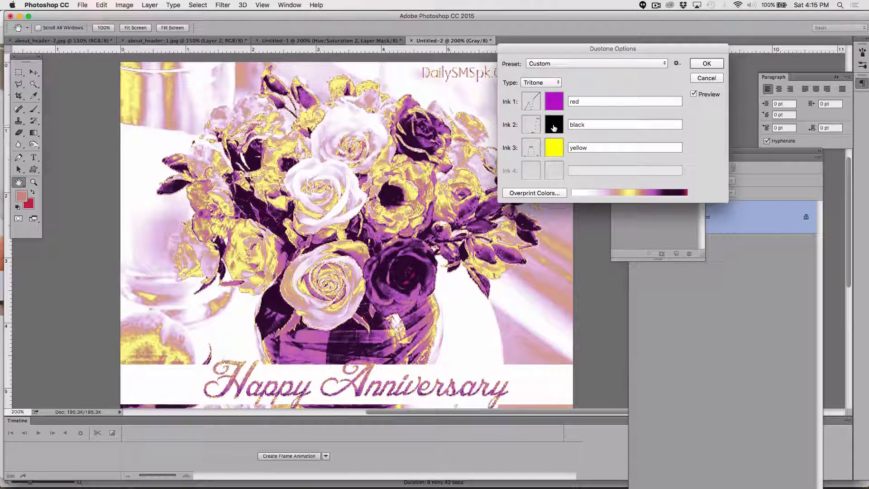
Step: Change Ink 2's color to light blue 32c9f4 and apply the tritone
click(554, 124)
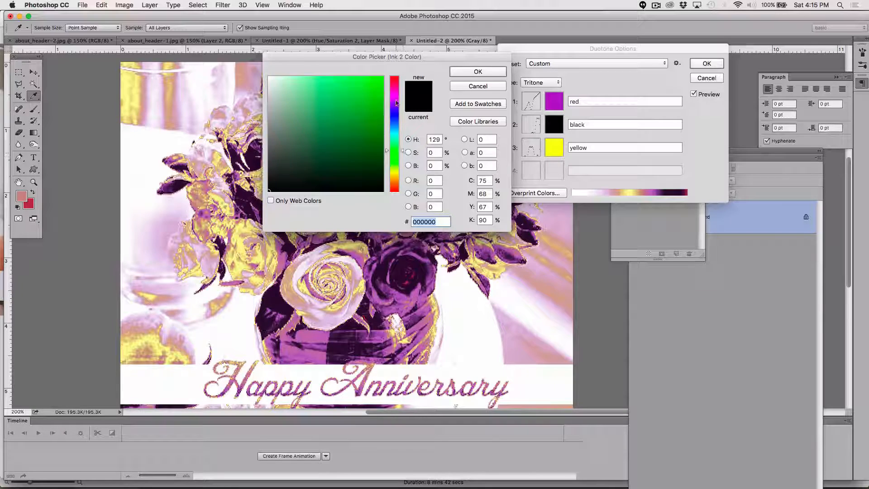
drag(395, 137, 395, 130)
click(370, 91)
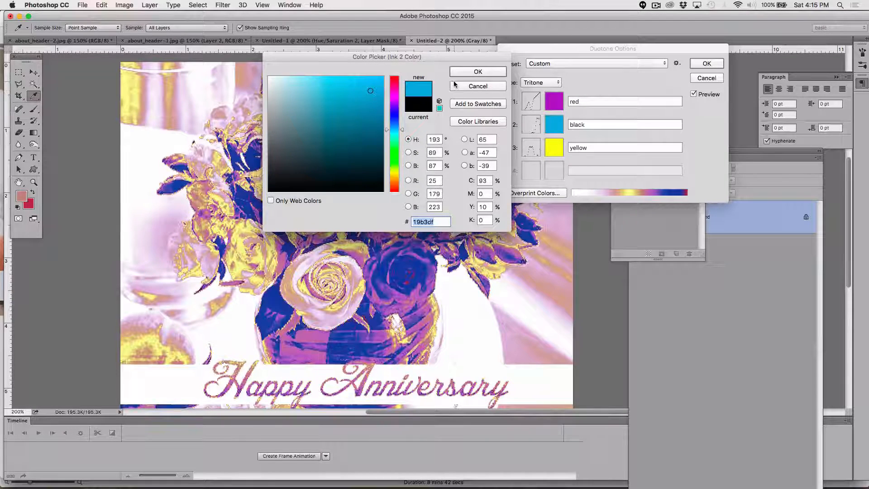
click(340, 87)
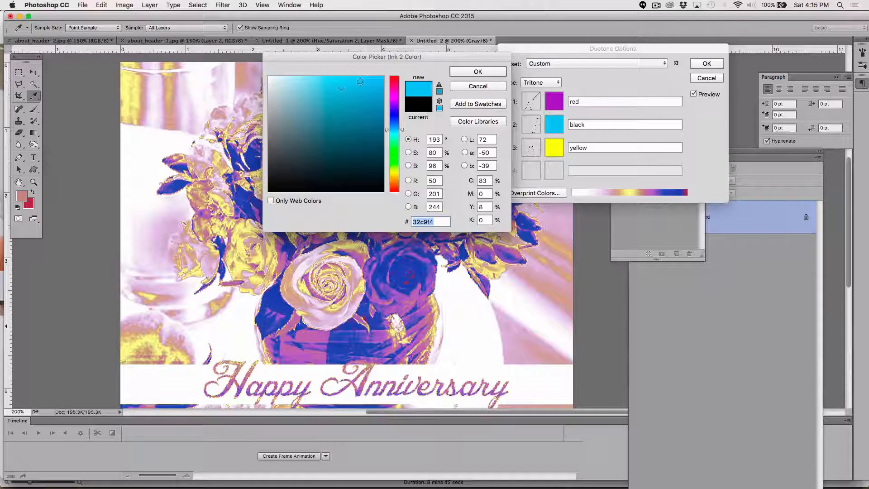
click(470, 71)
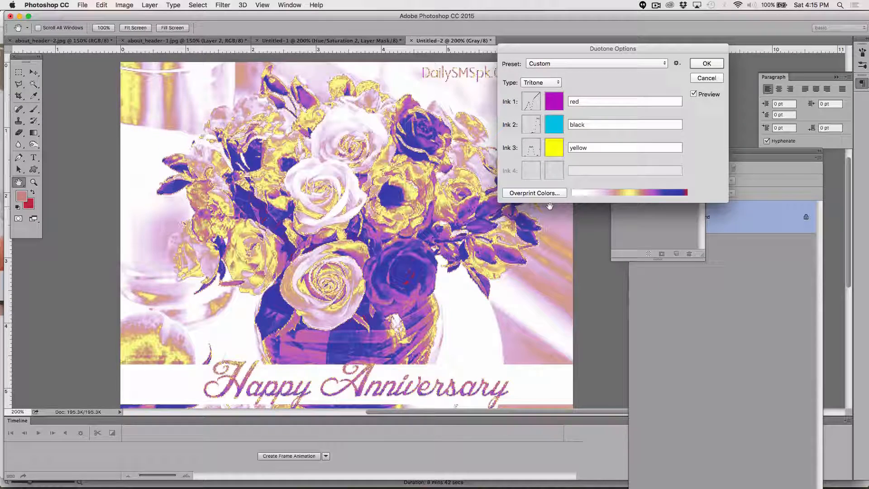
click(707, 64)
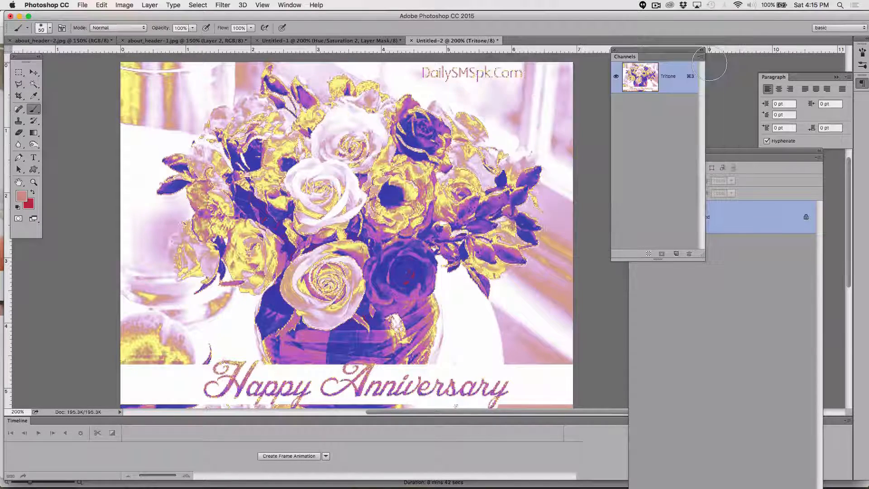
Step: Switch to Chrome
key(super+Tab)
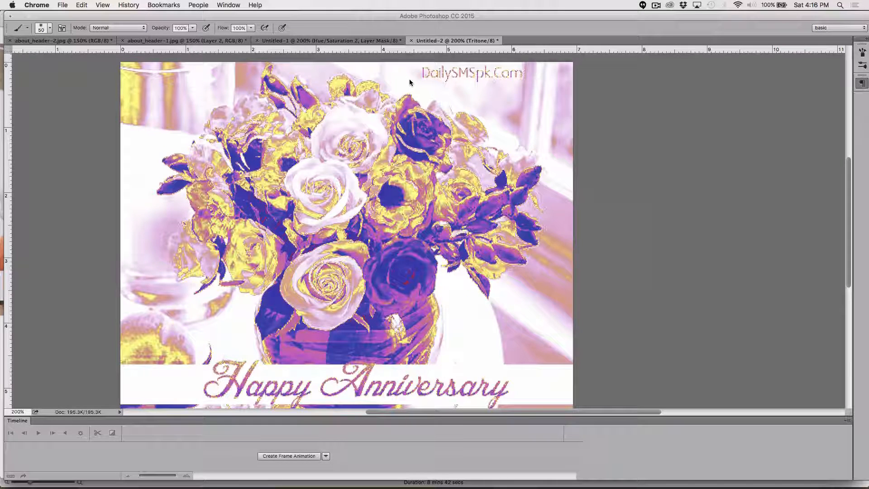
Step: Open a new browser window and search Google for fire
key(super+n)
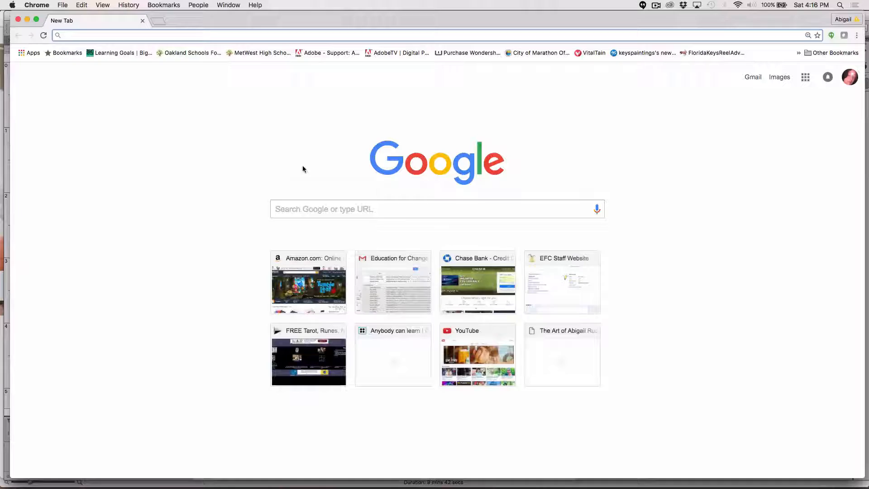
click(307, 208)
text(fire)
key(Return)
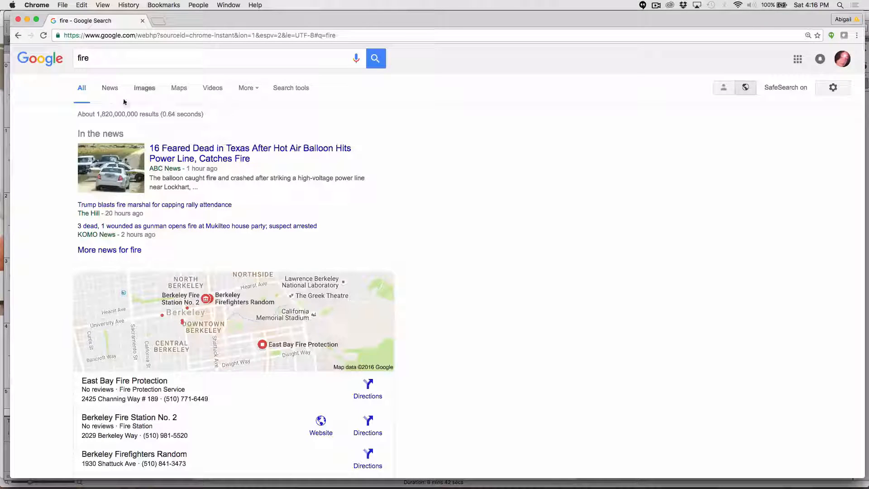
Step: Open the image results and copy the picture of flames reflected on a black surface
click(144, 88)
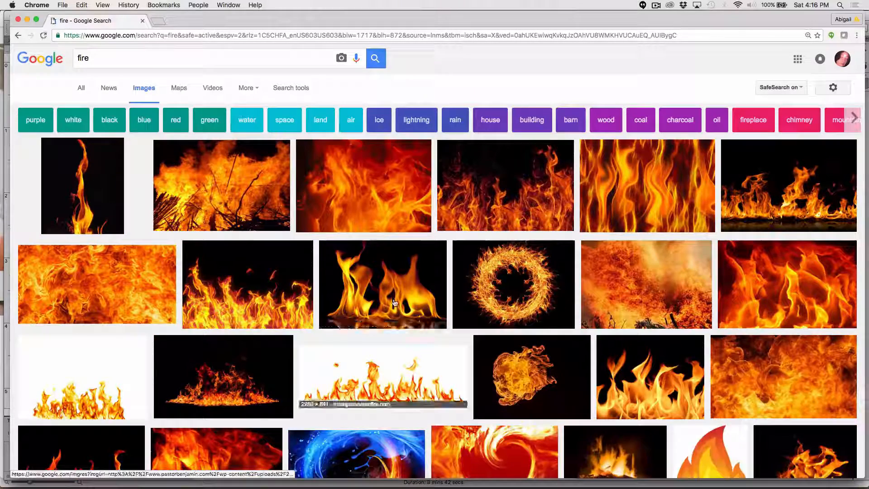
click(346, 321)
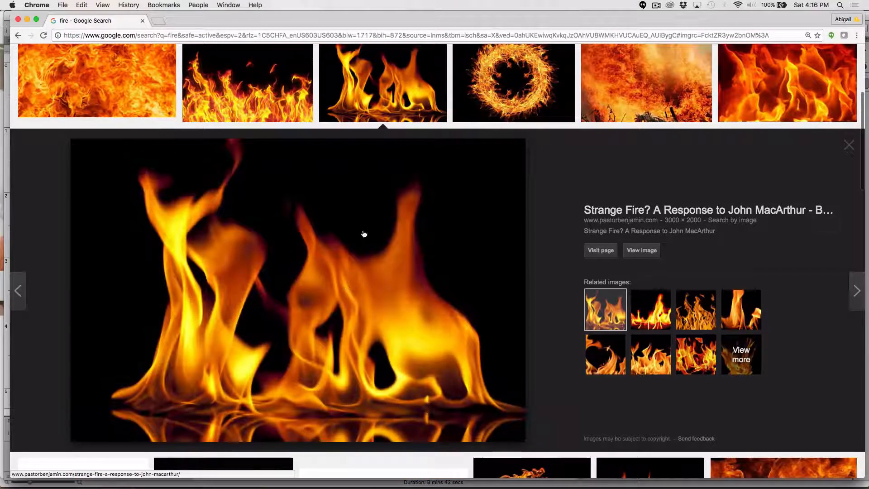
right_click(340, 270)
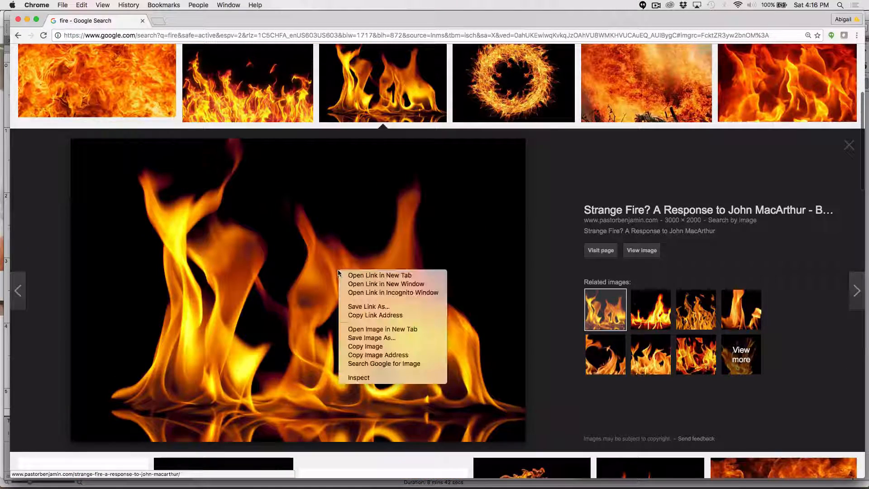
click(370, 349)
Step: Switch back to Photoshop, create a new clipboard-sized document and paste the fire image into it
key(super+Tab)
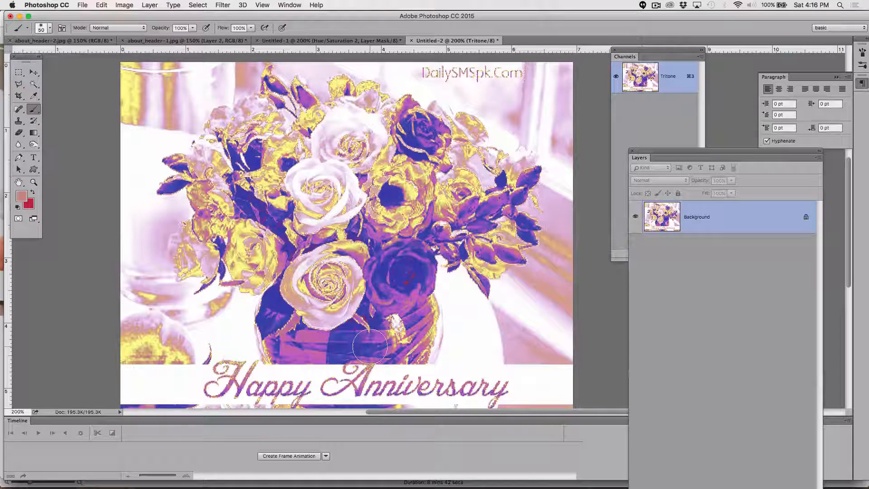
key(super+n)
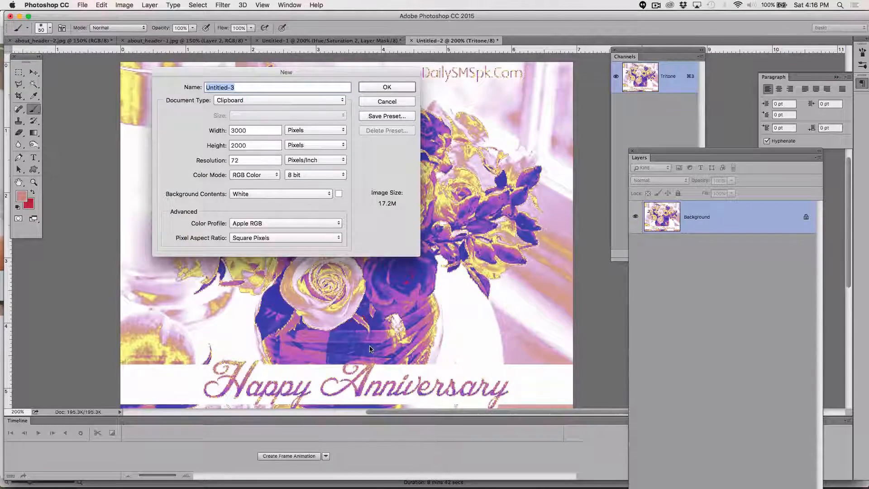
key(Return)
key(super+v)
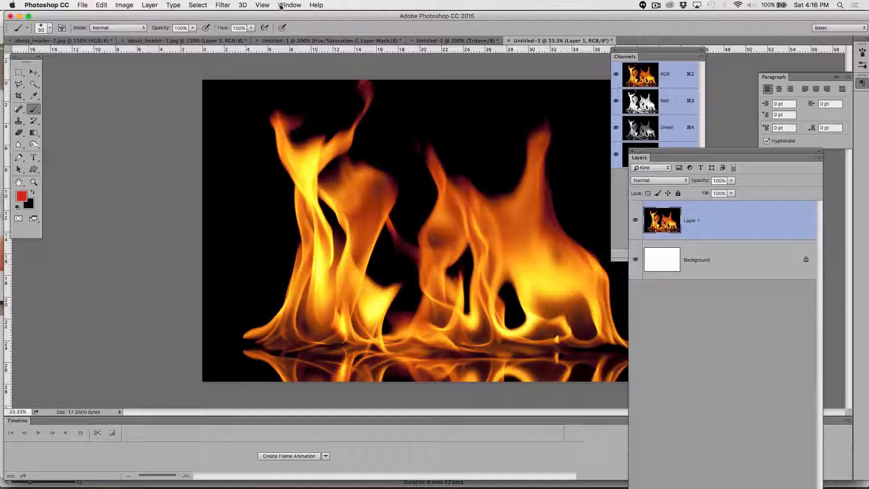
Step: Convert the fire document to Grayscale, flattening the image and discarding the color information
click(123, 5)
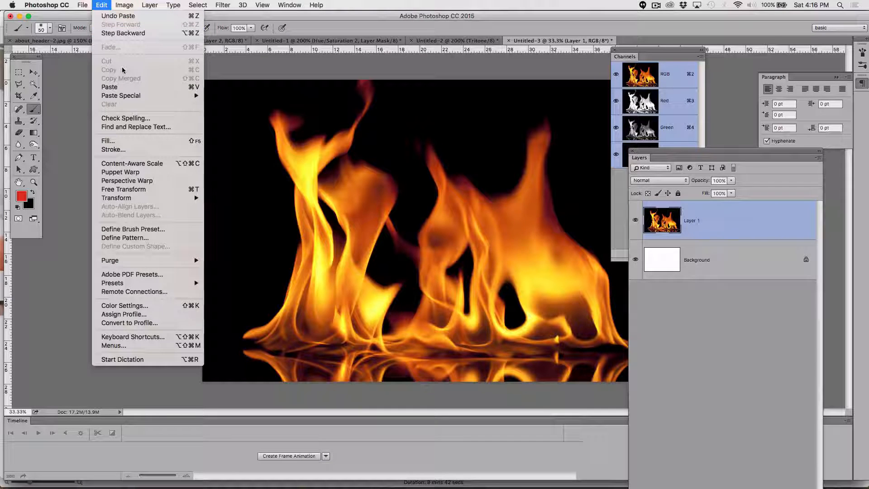
mouse_move(138, 3)
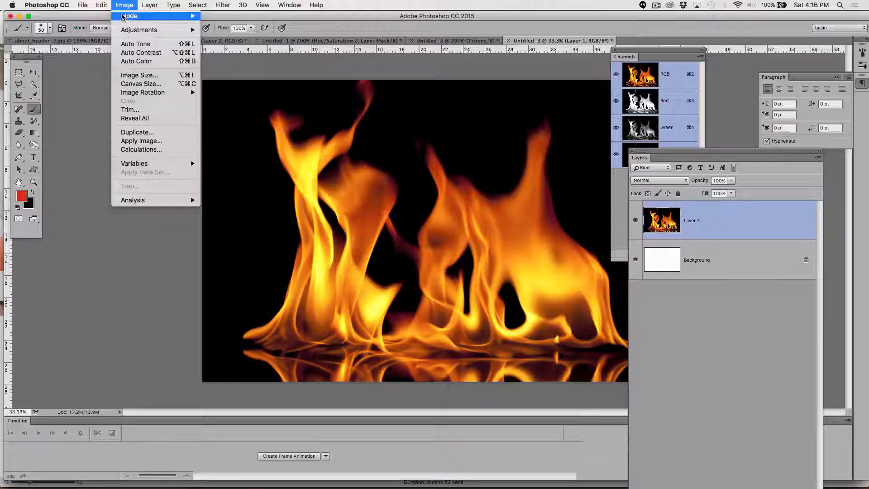
mouse_move(125, 17)
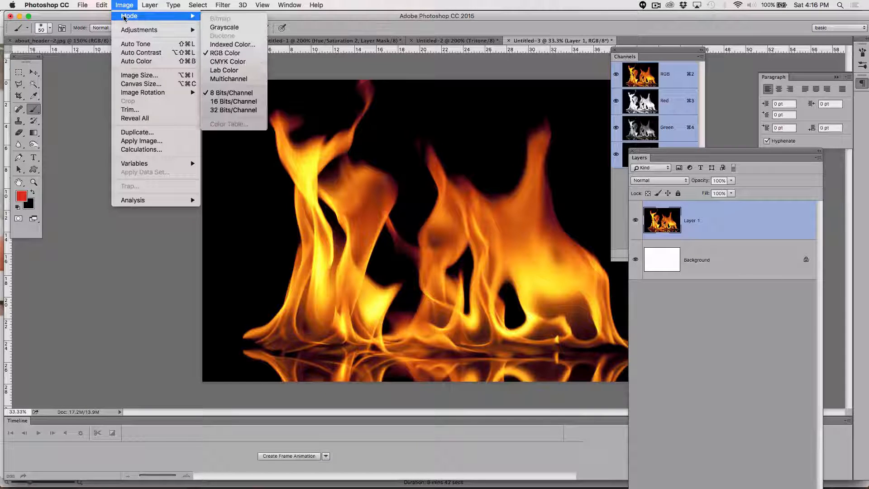
click(223, 28)
click(509, 168)
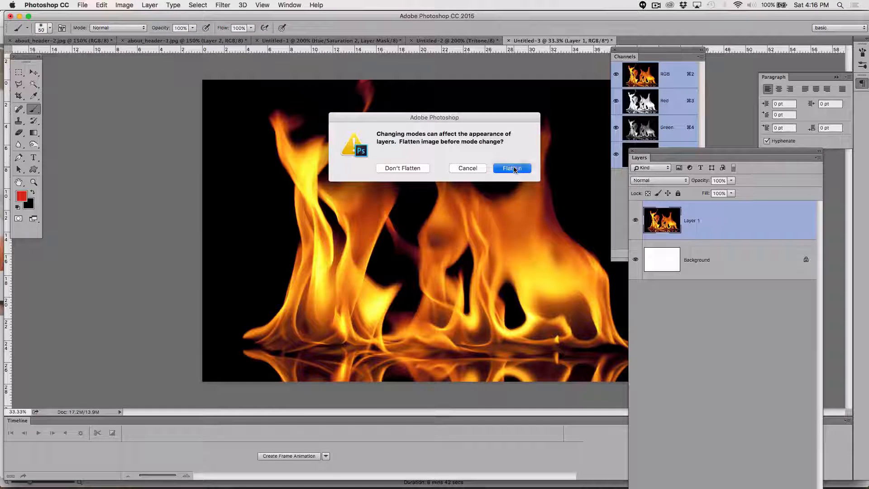
click(503, 181)
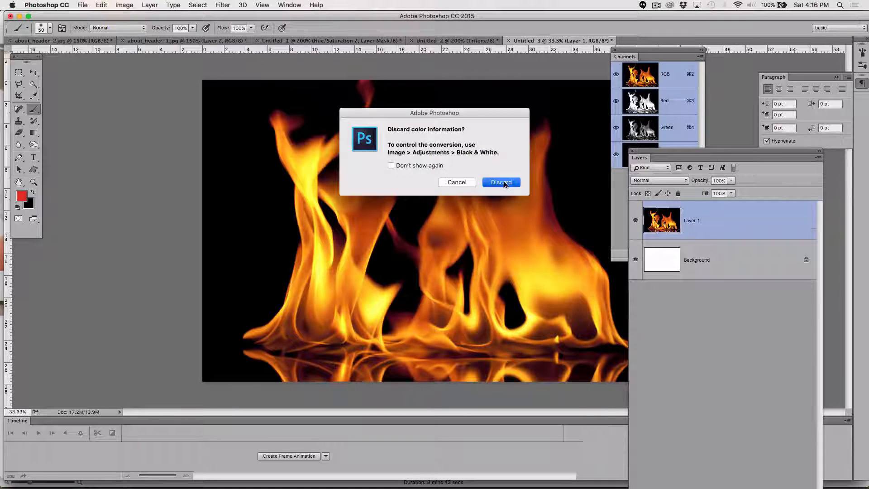
Step: Open Duotone options for the fire image and change Ink 1's color to blue 1529c2
click(102, 4)
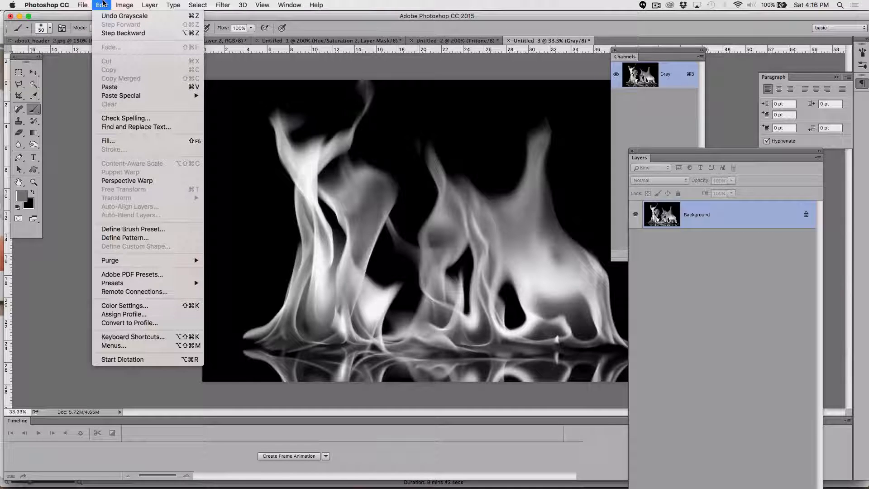
mouse_move(120, 5)
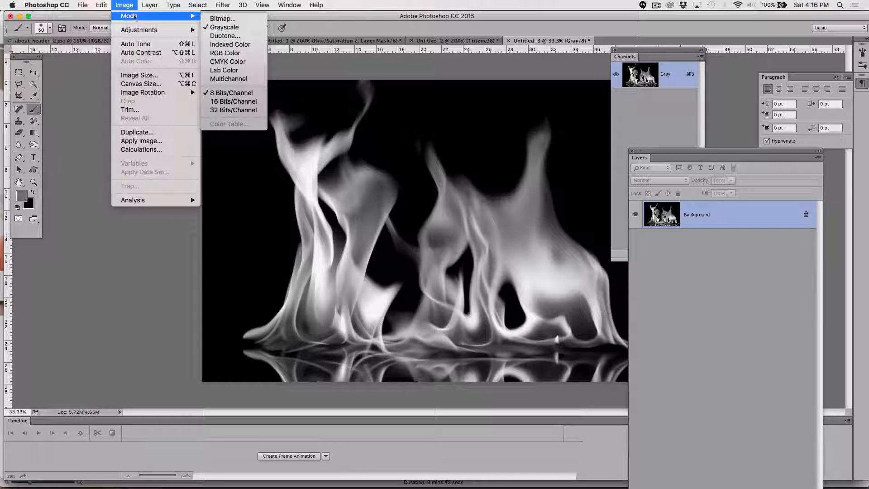
click(229, 33)
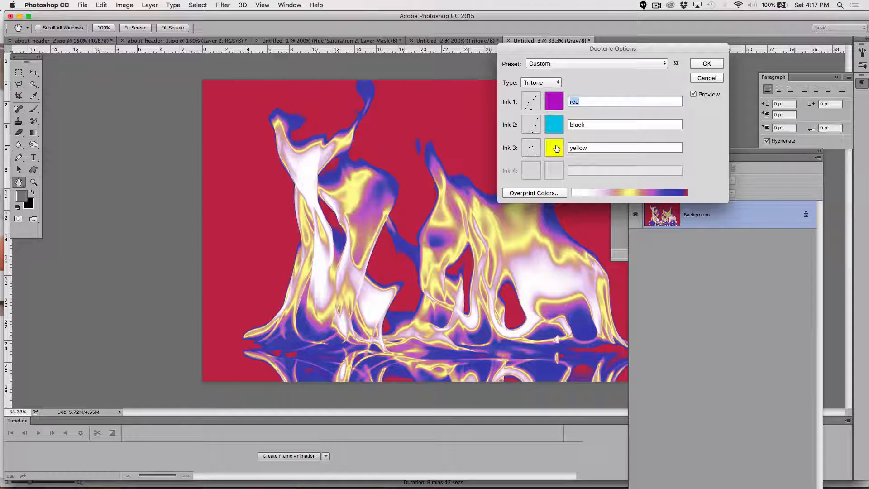
click(554, 101)
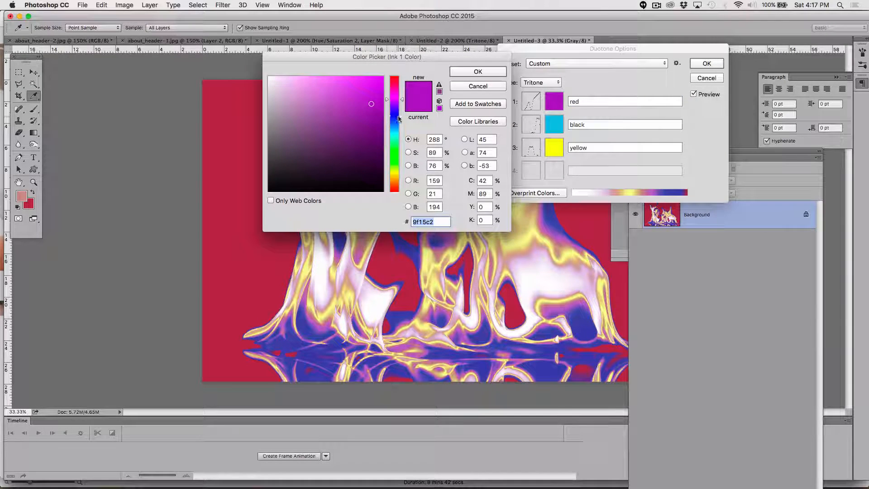
click(395, 79)
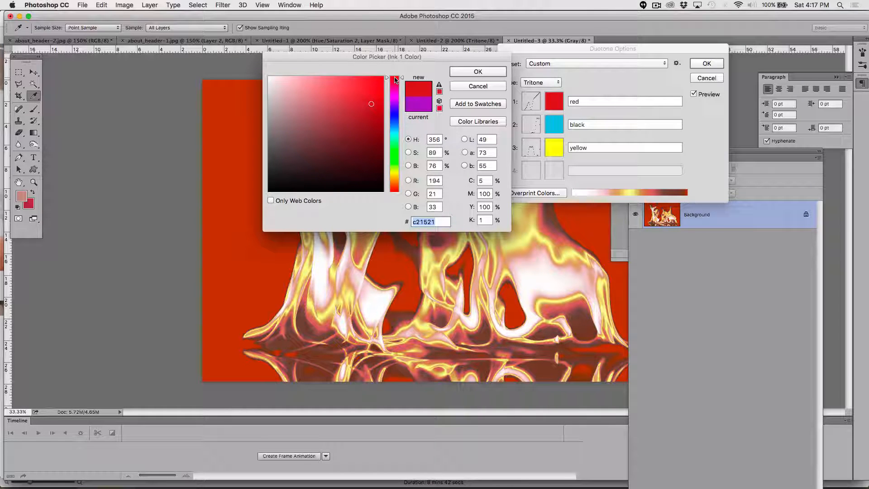
click(396, 158)
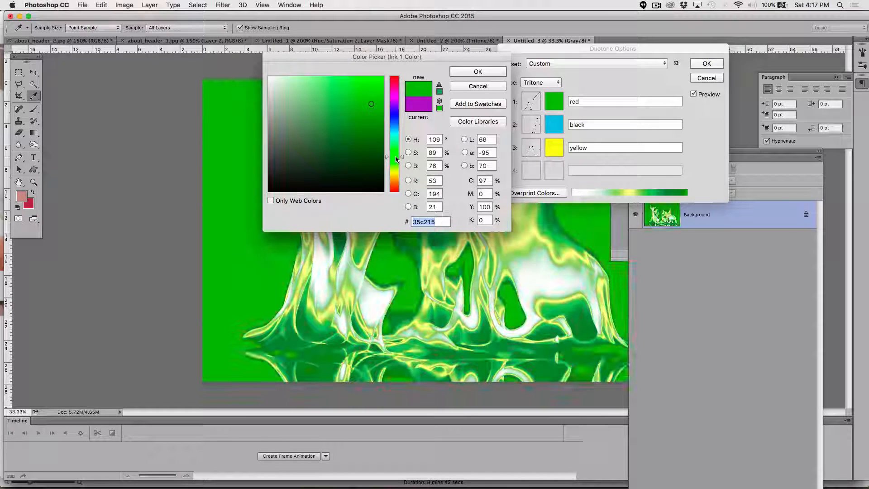
click(393, 126)
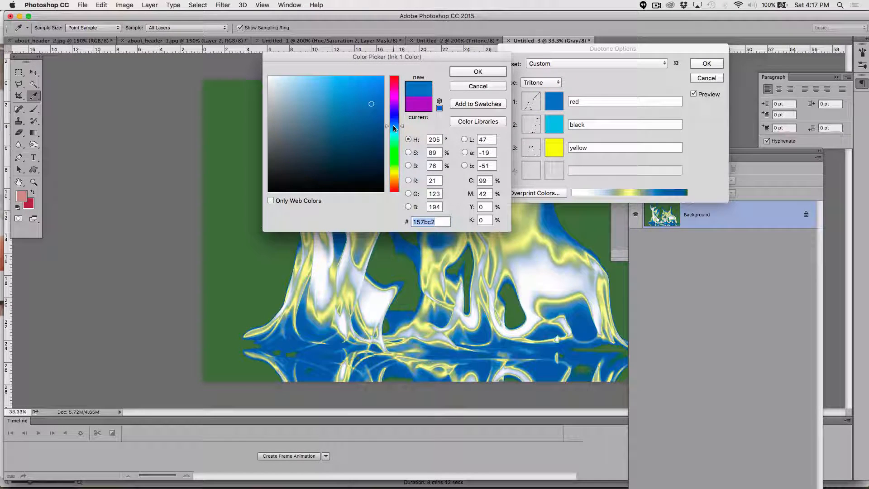
click(393, 117)
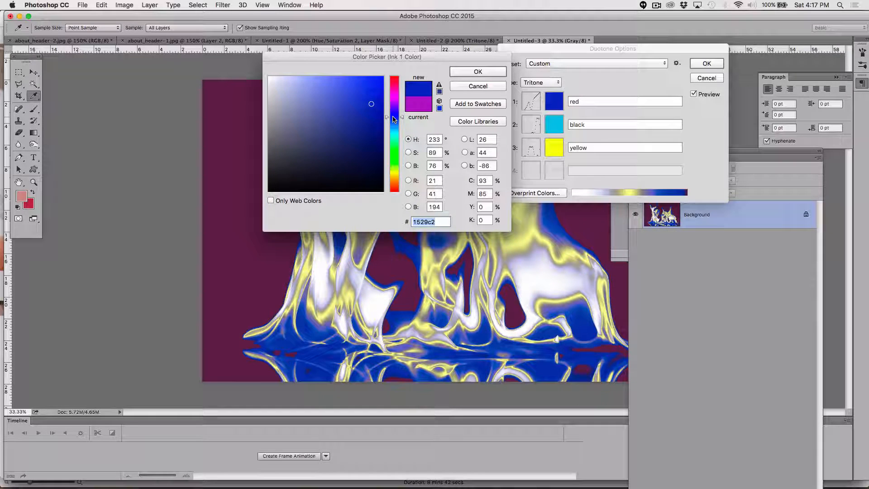
click(477, 72)
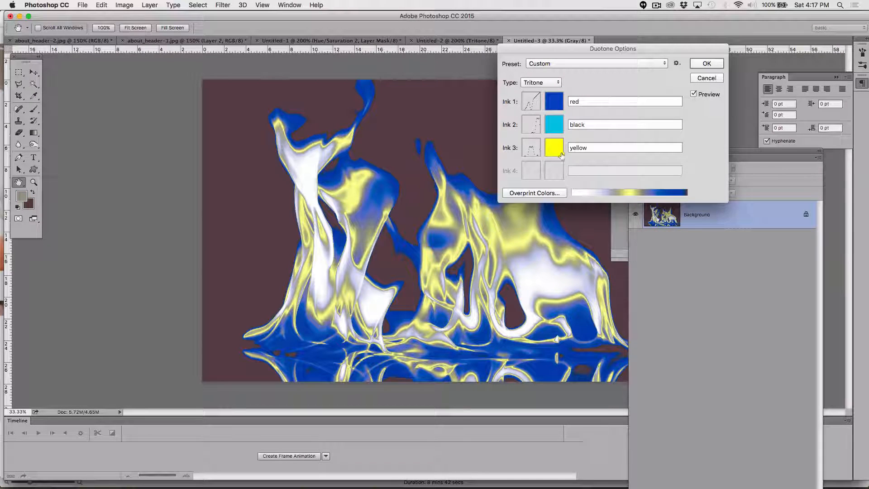
Step: Change Ink 3's color to cyan 3defff
click(560, 154)
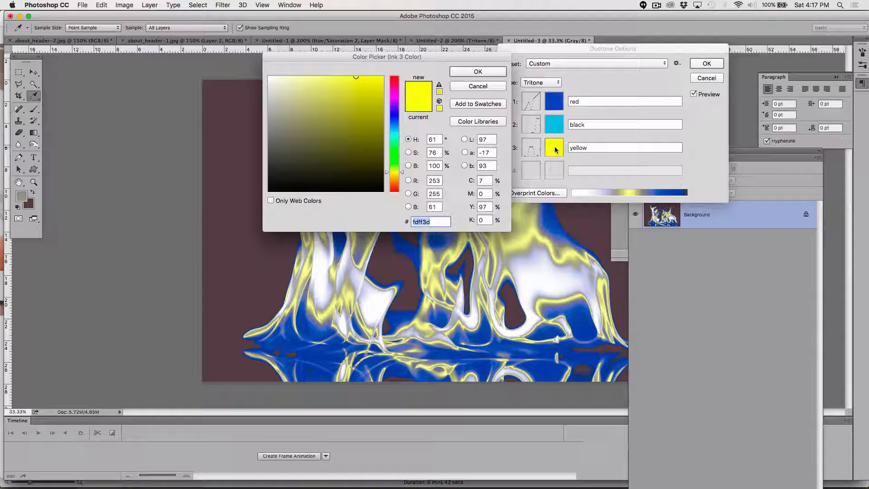
click(393, 131)
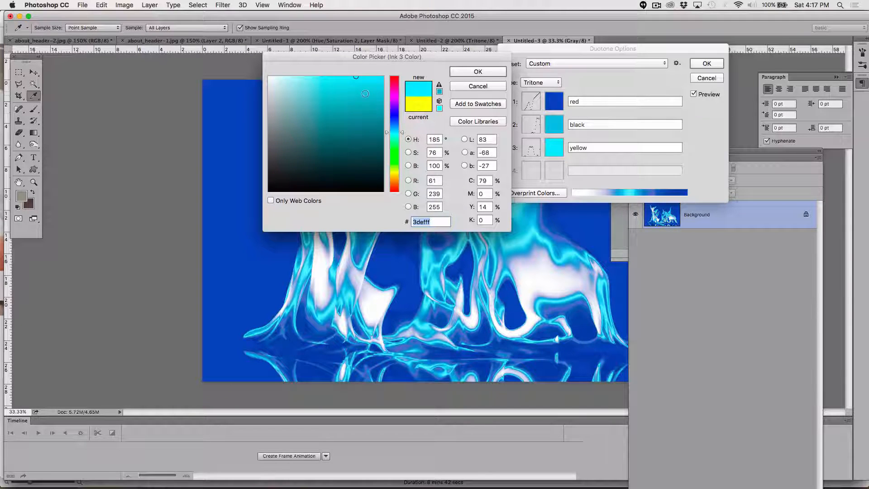
click(479, 72)
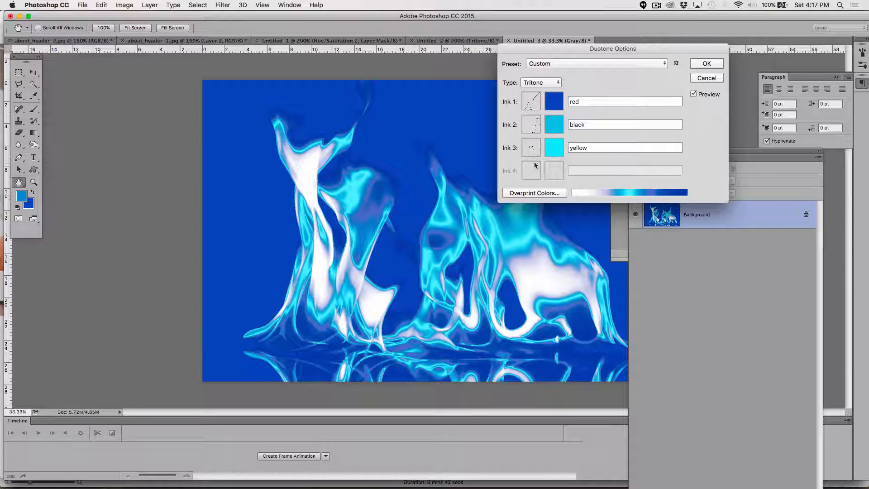
Step: Open Ink 2's duotone curve, confirm it, and apply the tritone to the fire image
click(530, 123)
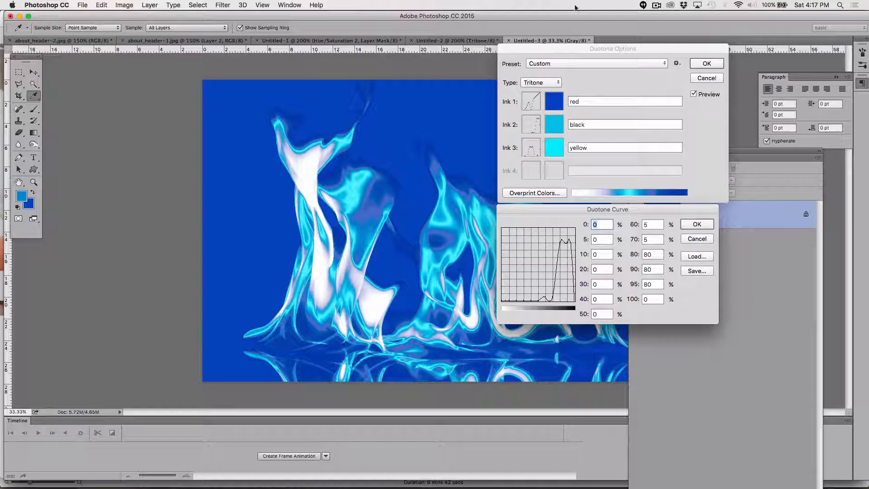
click(706, 224)
click(705, 63)
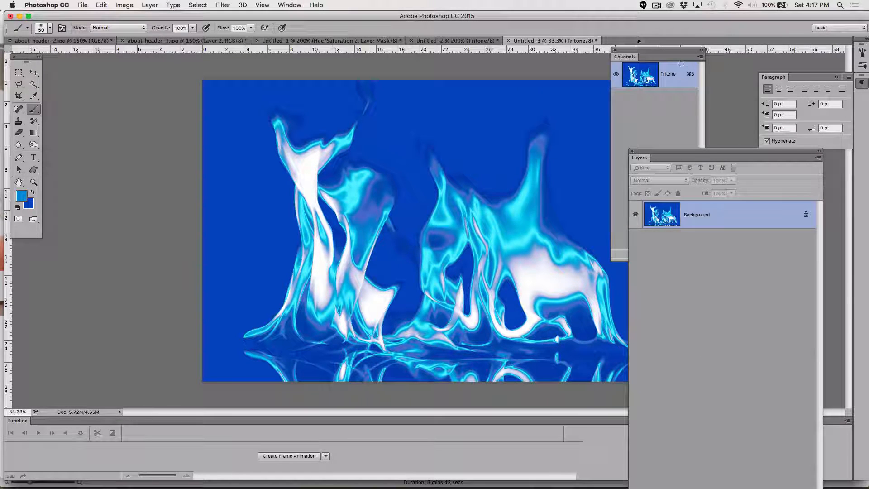
click(656, 5)
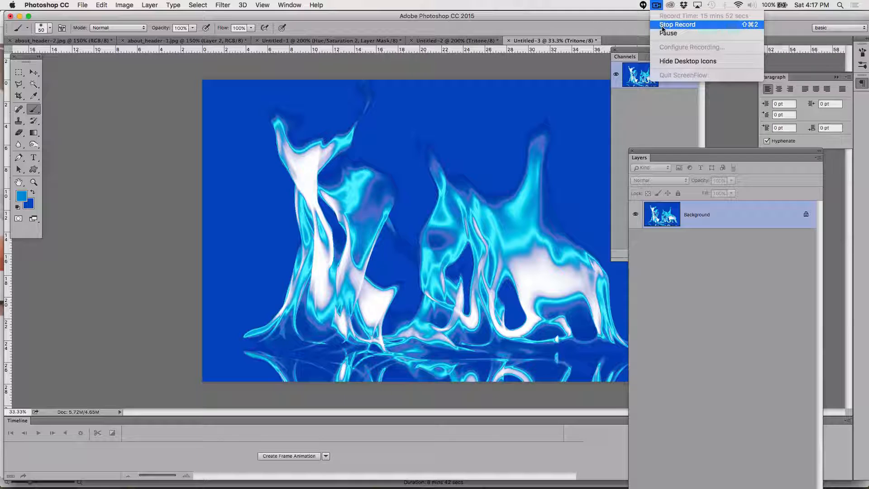